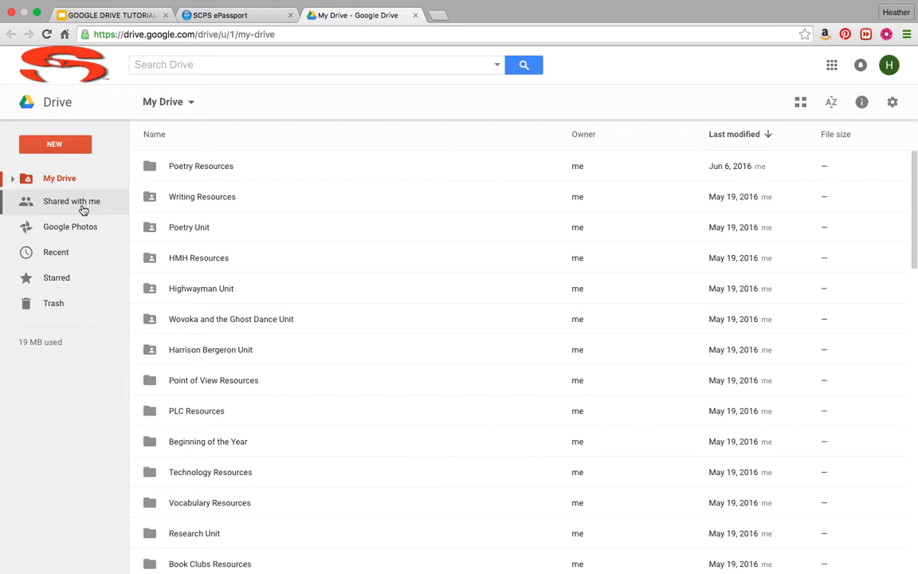
# Switch Drive to Shared with me and scroll through the shared documents, presentations and folders.
pyautogui.click(83, 209)
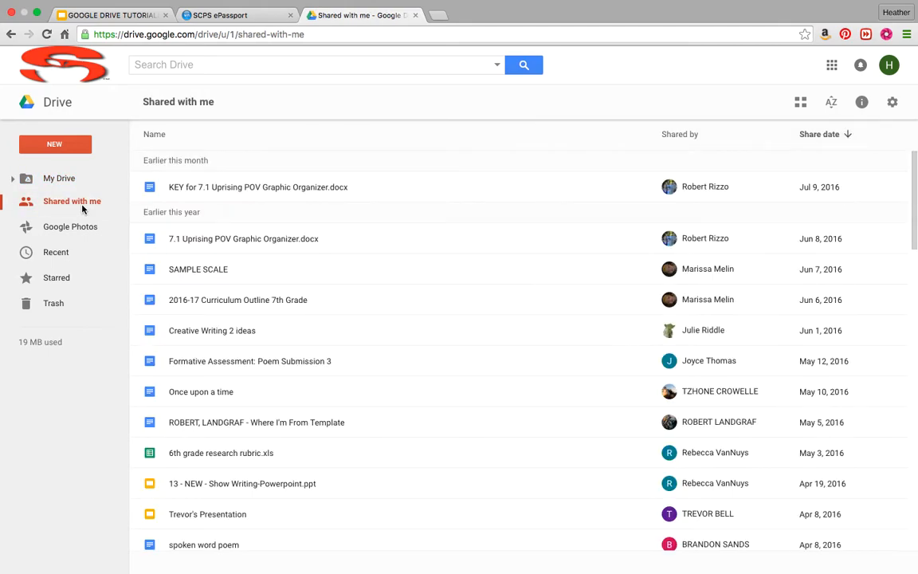
pyautogui.scroll(-7, 266, 475)
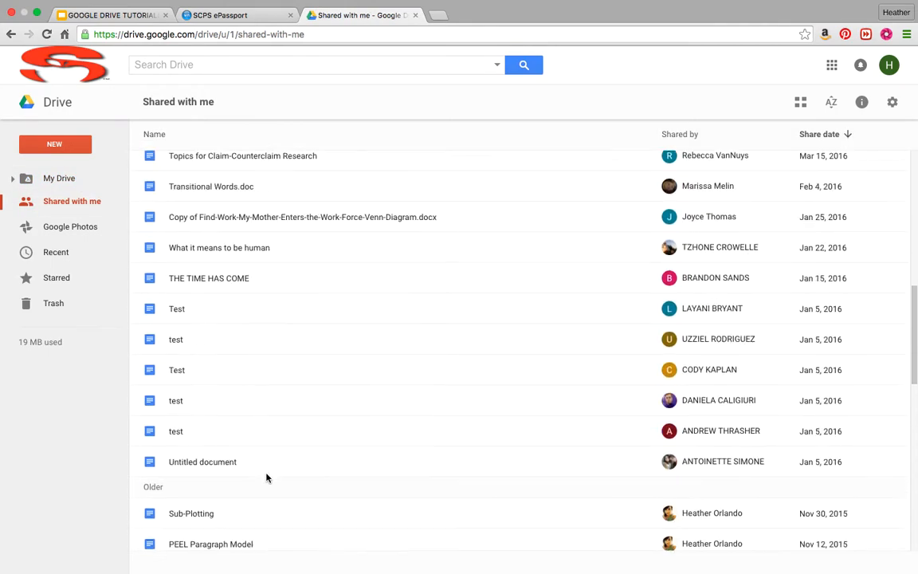
pyautogui.scroll(-2, 266, 476)
pyautogui.scroll(8, 266, 476)
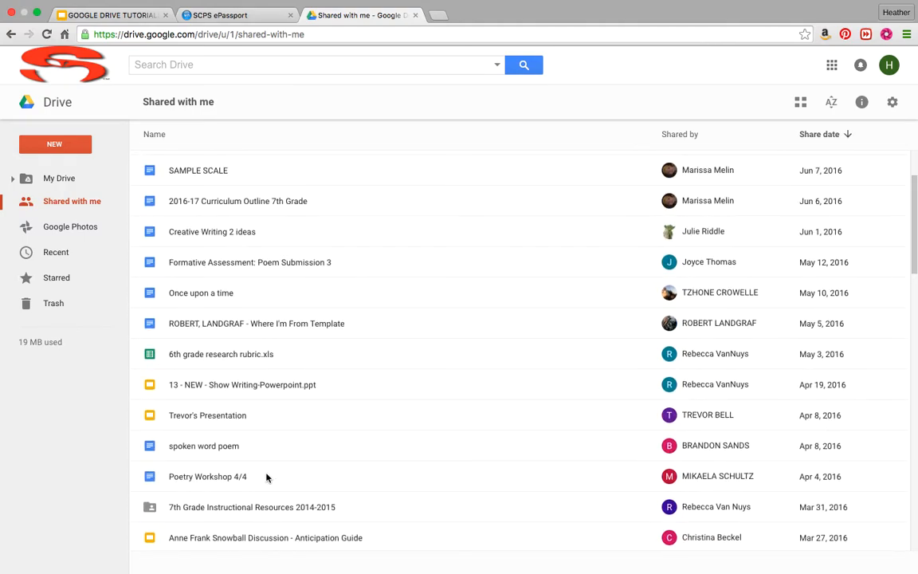
pyautogui.scroll(2, 267, 474)
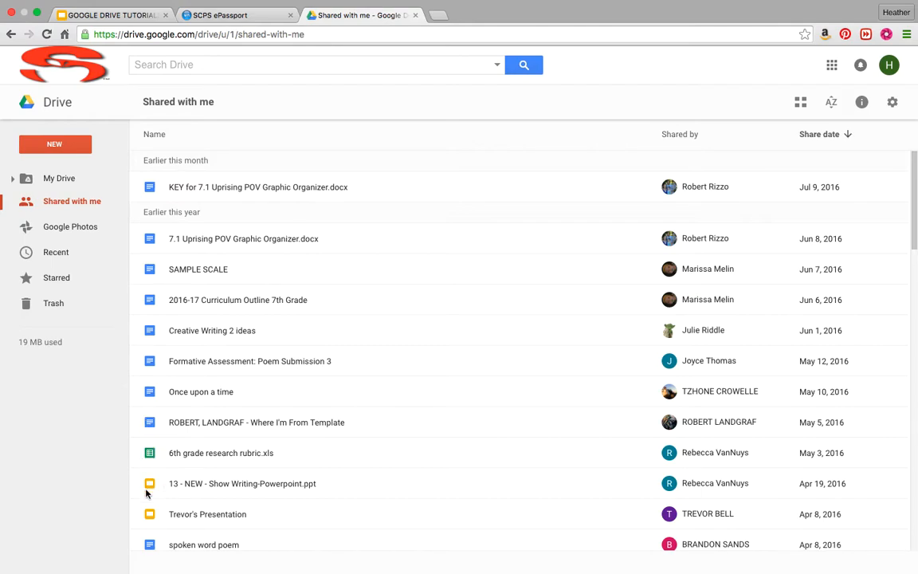
pyautogui.scroll(-5, 148, 487)
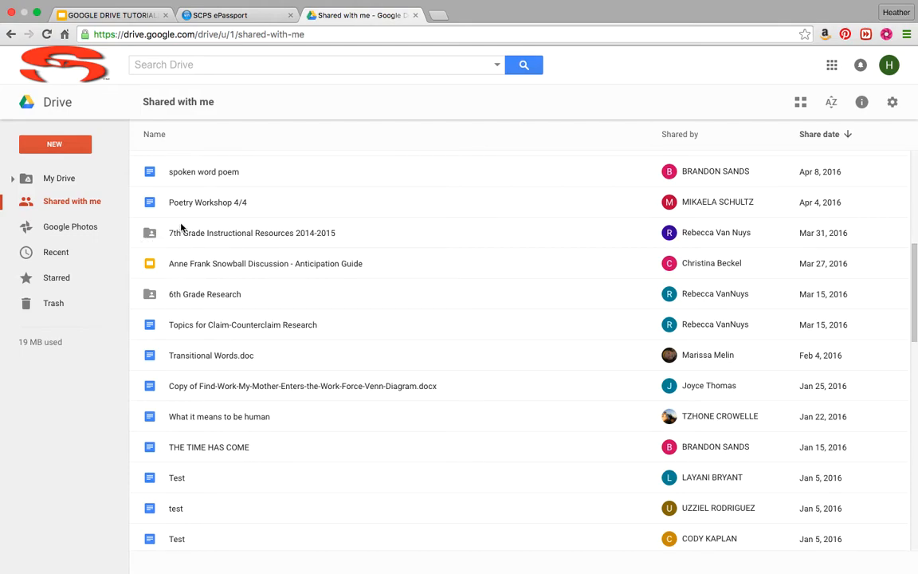
pyautogui.scroll(5, 182, 229)
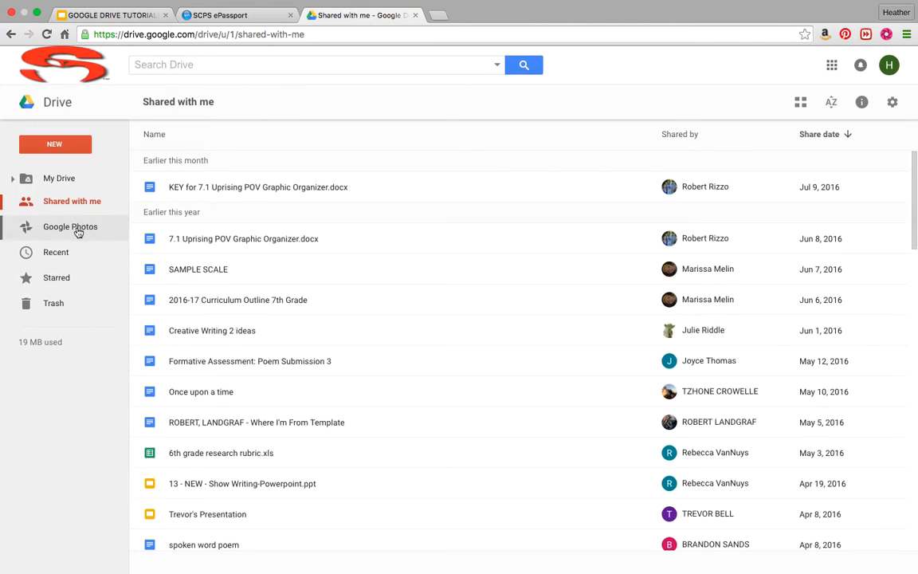
# Browse the Google Photos, Recent and Starred views, then return to the My Drive folder list.
pyautogui.click(77, 230)
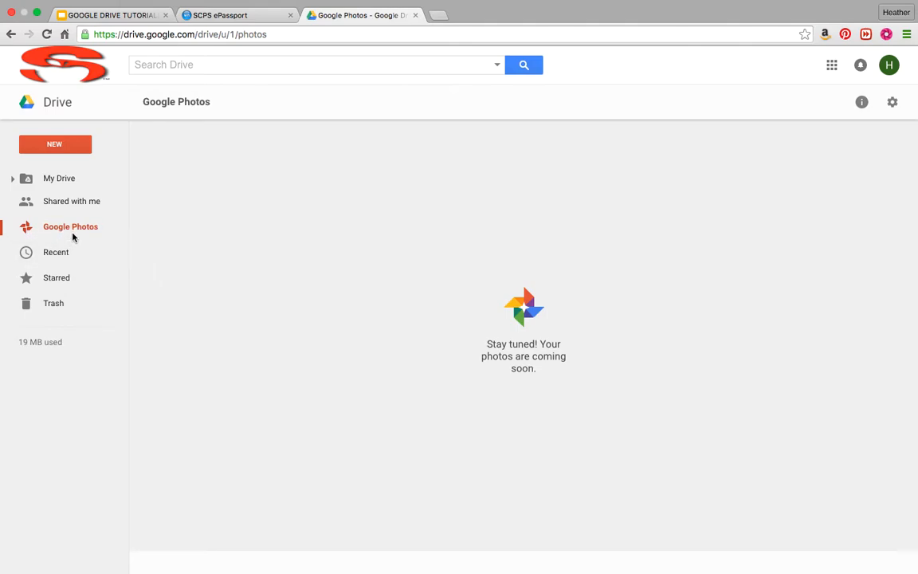
pyautogui.click(65, 254)
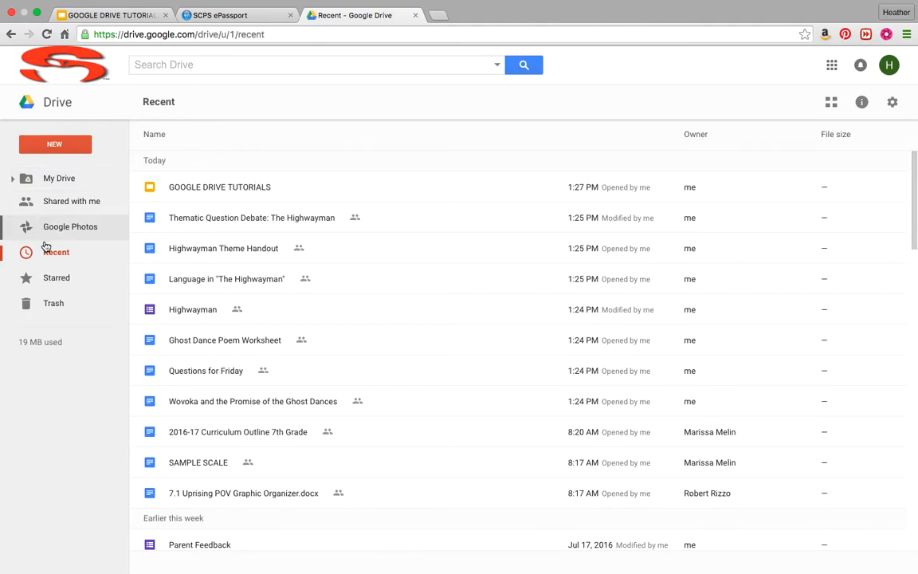
pyautogui.click(57, 281)
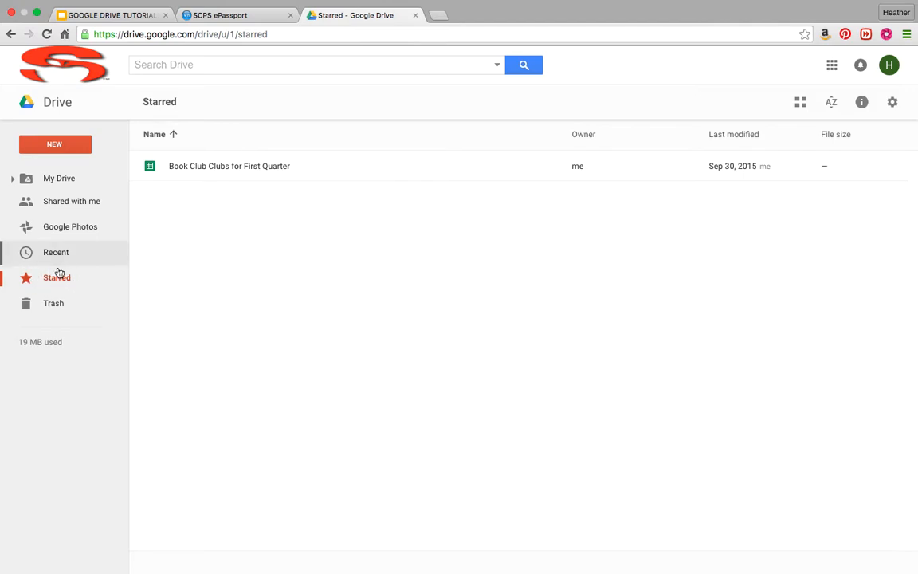
pyautogui.click(64, 180)
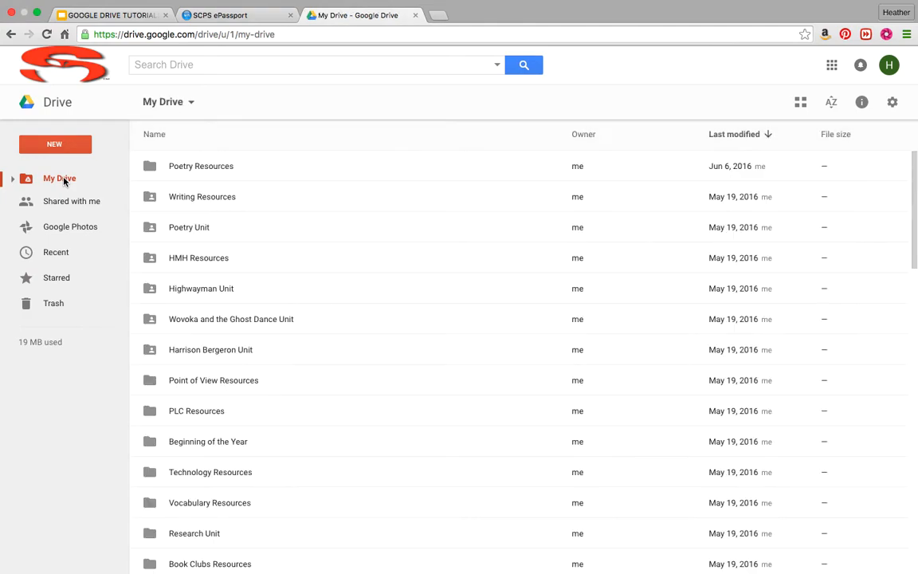
pyautogui.scroll(-5, 207, 303)
pyautogui.scroll(5, 200, 345)
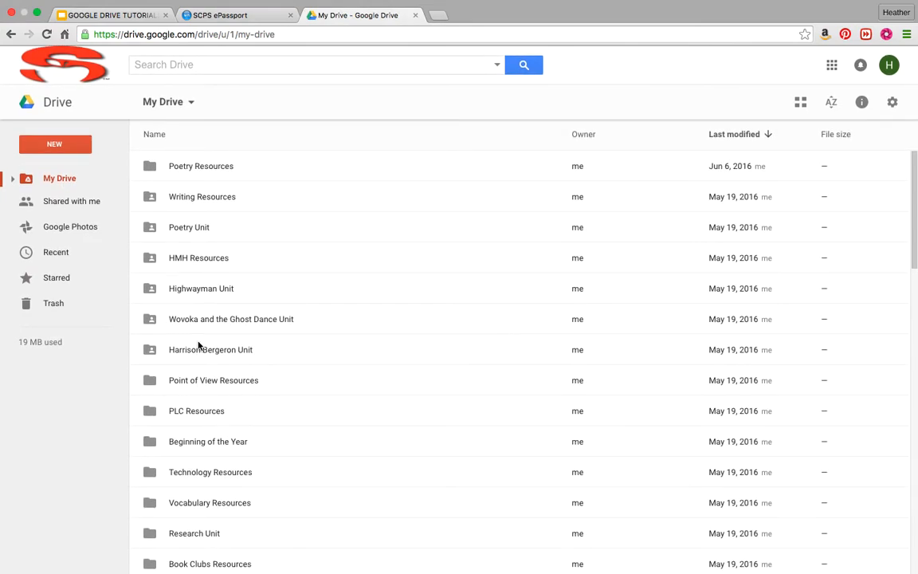
# Open Highwayman Theme Handout from the Highwayman Unit folder, star it, and check Drive's Starred list.
pyautogui.doubleClick(191, 294)
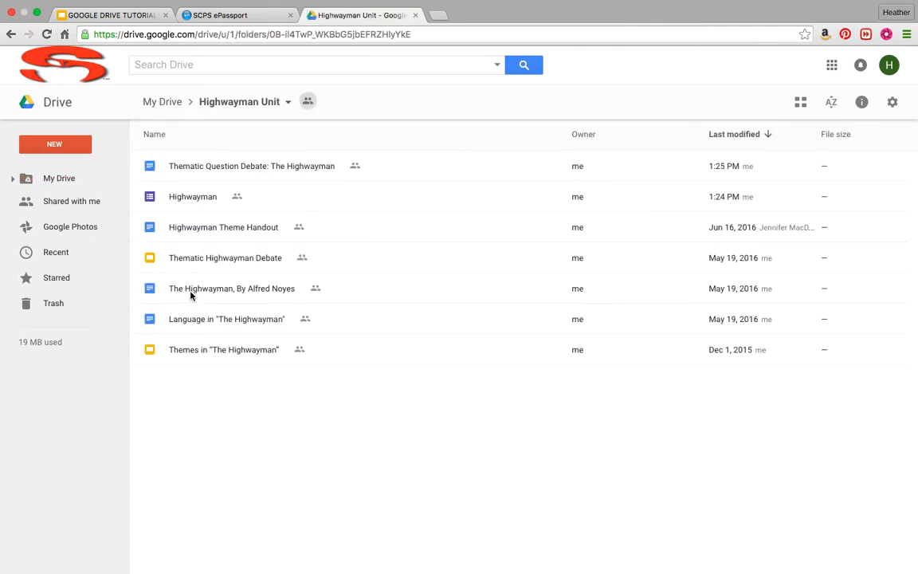
pyautogui.click(206, 229)
pyautogui.doubleClick(206, 228)
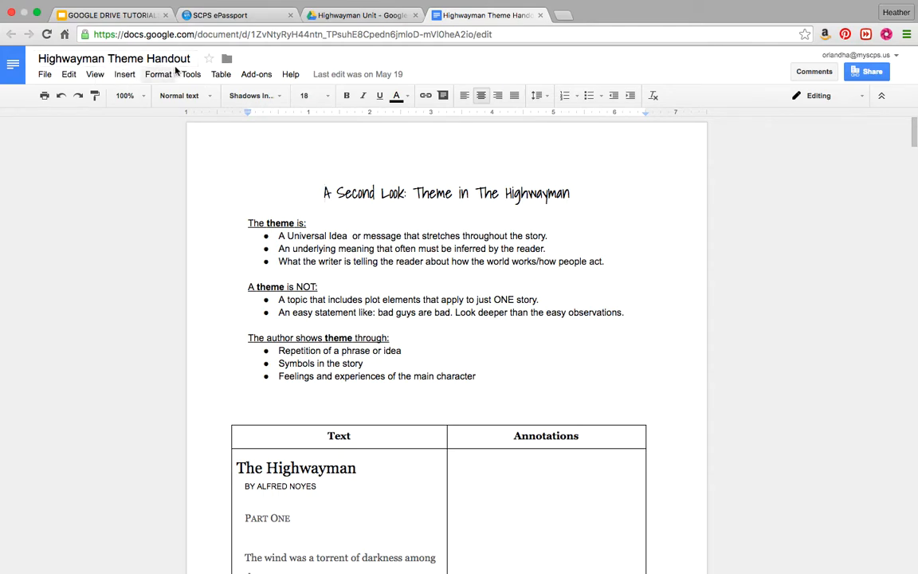
pyautogui.click(211, 62)
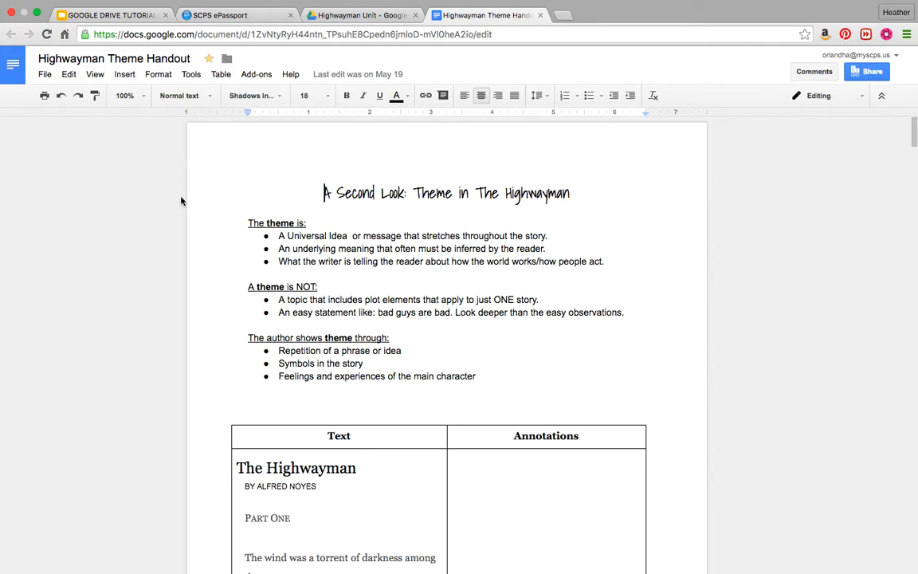
pyautogui.click(325, 16)
pyautogui.click(12, 284)
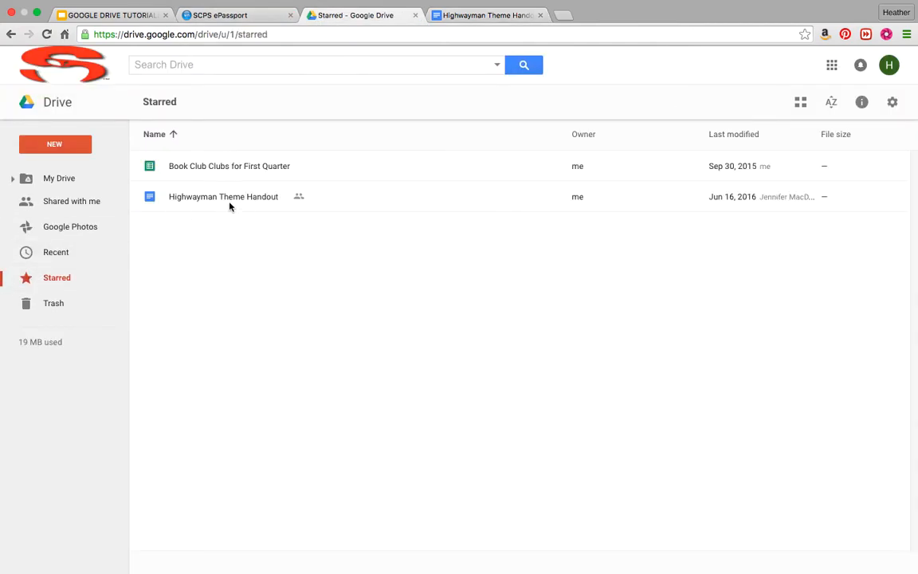
# Look in the Trash, then go back to My Drive and select Poetry Resources.
pyautogui.click(53, 307)
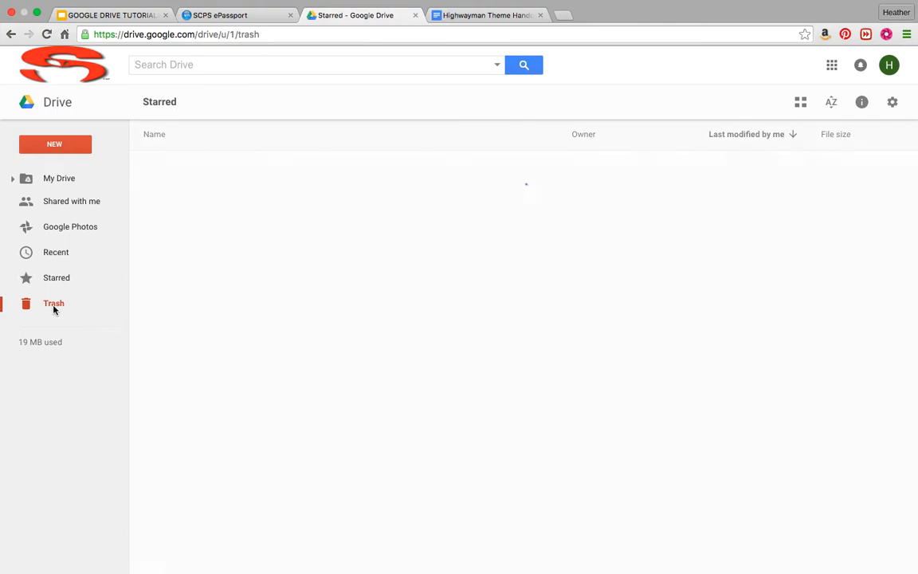
pyautogui.click(57, 190)
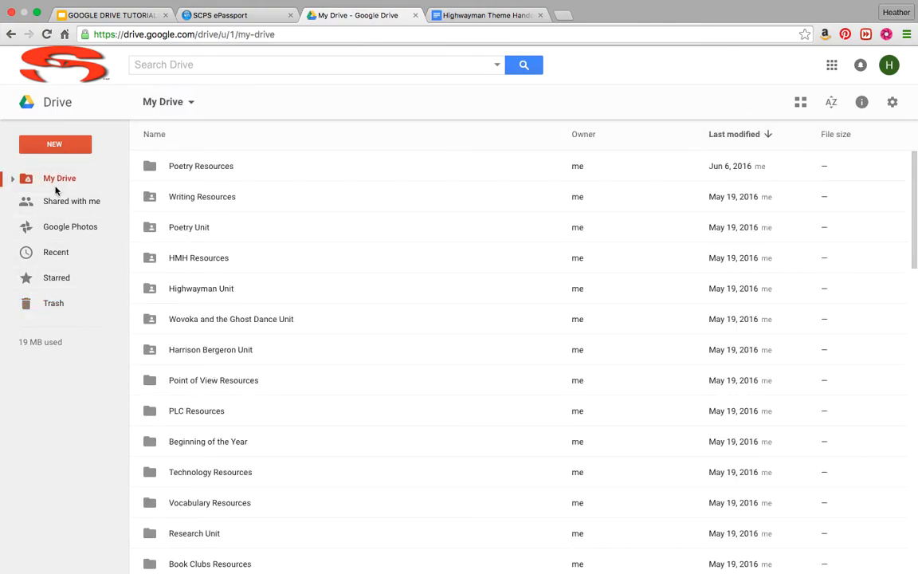
pyautogui.moveTo(203, 169); pyautogui.dragTo(167, 124)
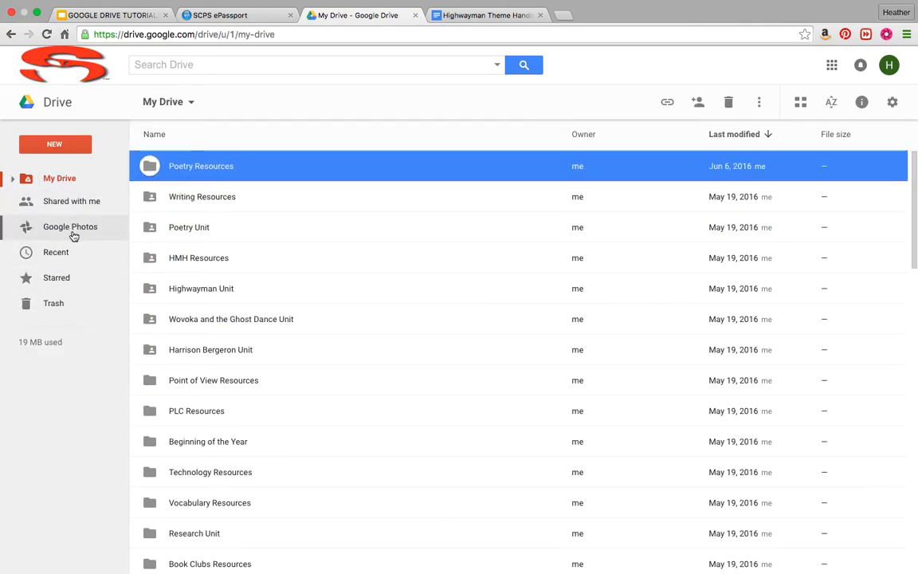
# Expand the My Drive folder tree in the sidebar, scroll it, then collapse it again.
pyautogui.click(12, 180)
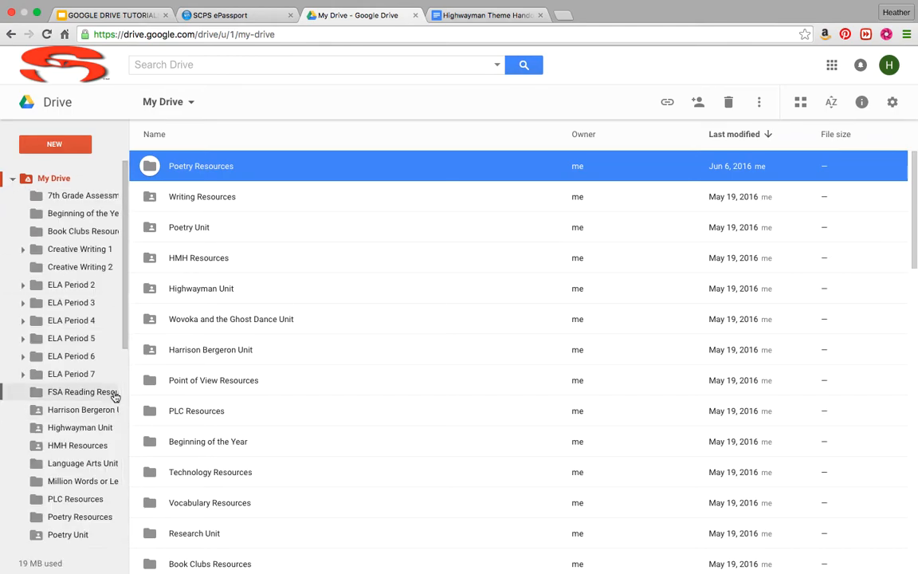
pyautogui.scroll(-5, 87, 397)
pyautogui.scroll(-2, 63, 398)
pyautogui.scroll(10, 57, 399)
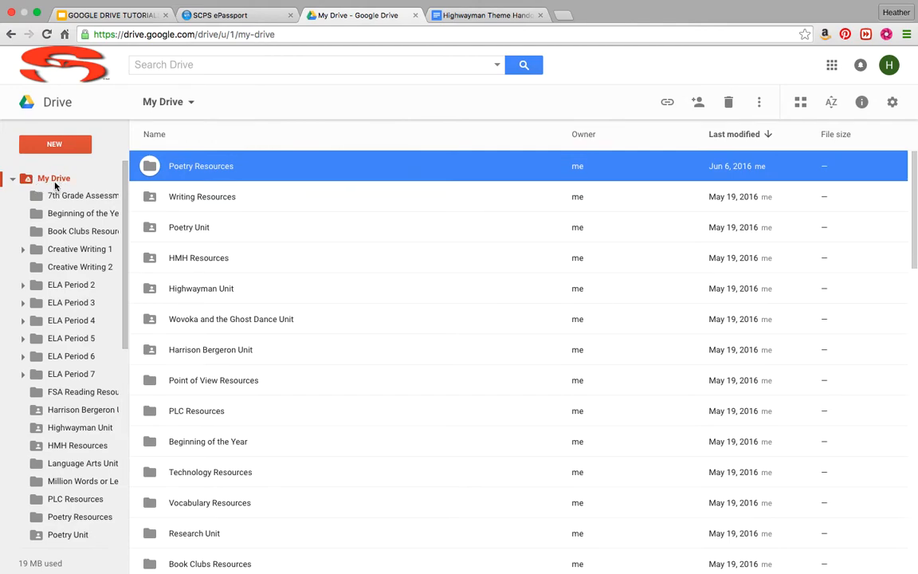
pyautogui.click(13, 179)
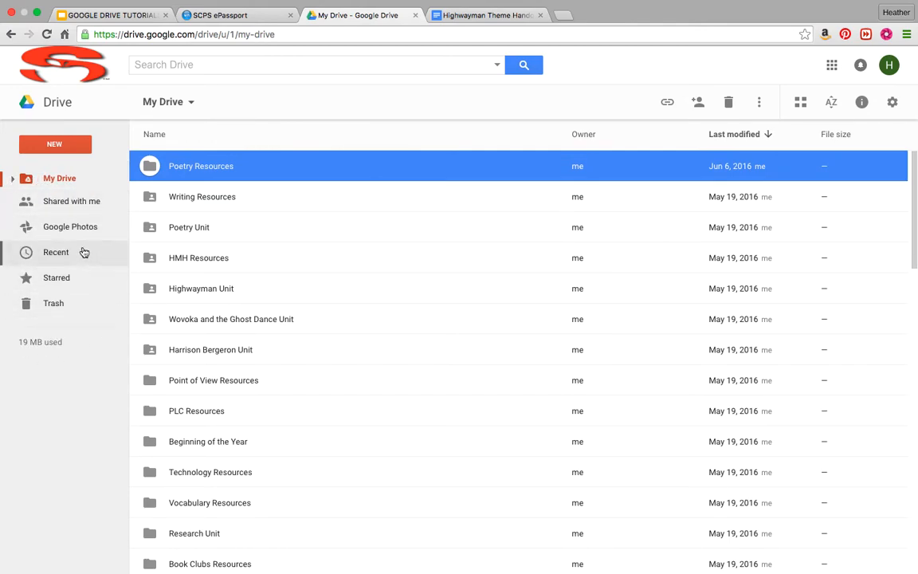
pyautogui.click(831, 65)
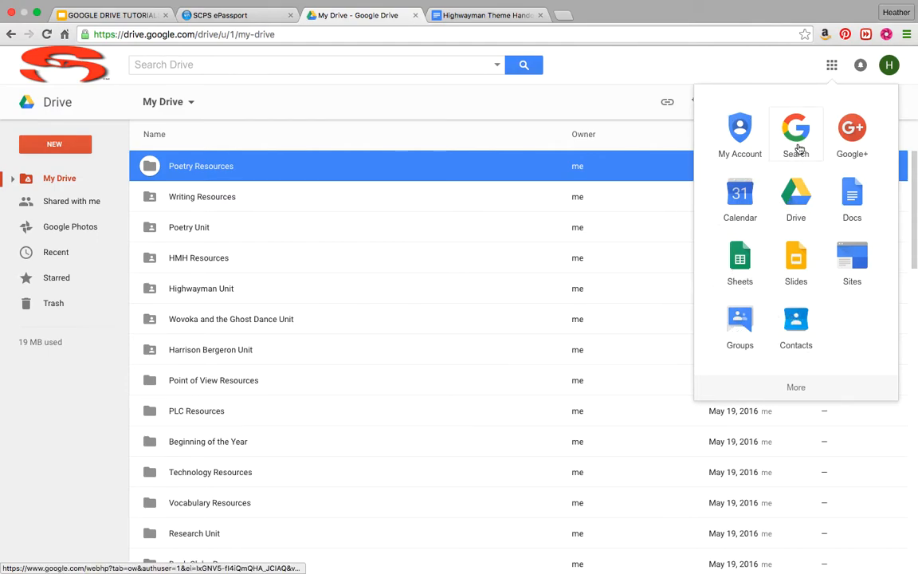
pyautogui.click(850, 207)
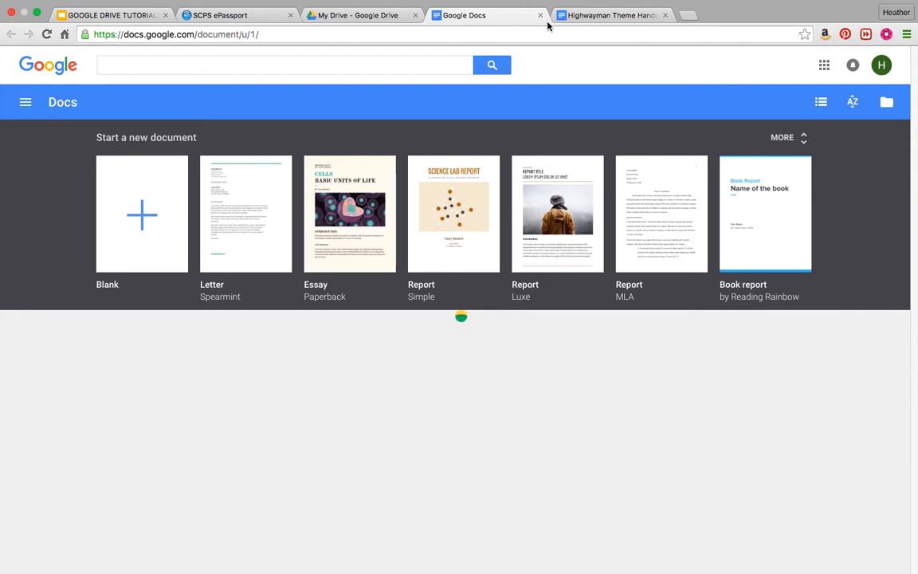
pyautogui.click(540, 16)
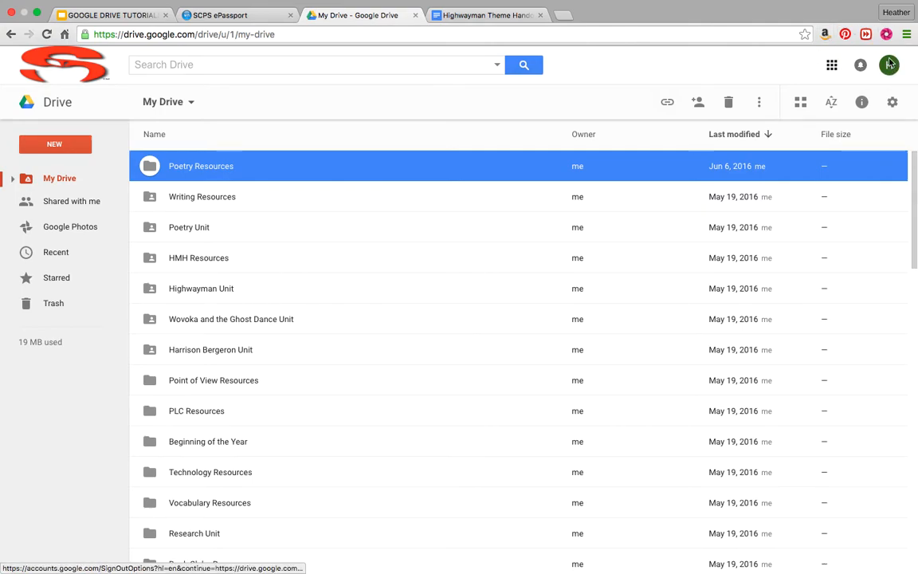
pyautogui.click(831, 66)
pyautogui.click(785, 55)
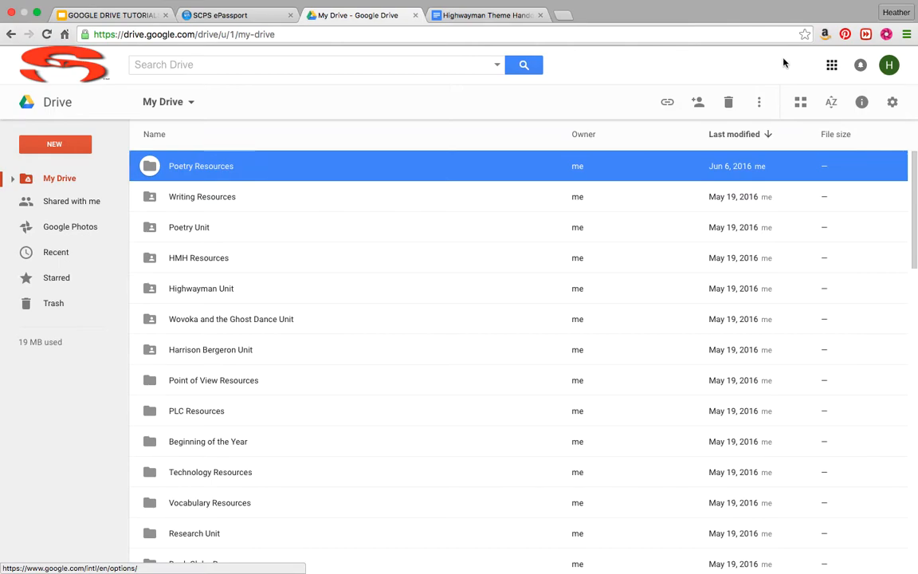
pyautogui.click(893, 106)
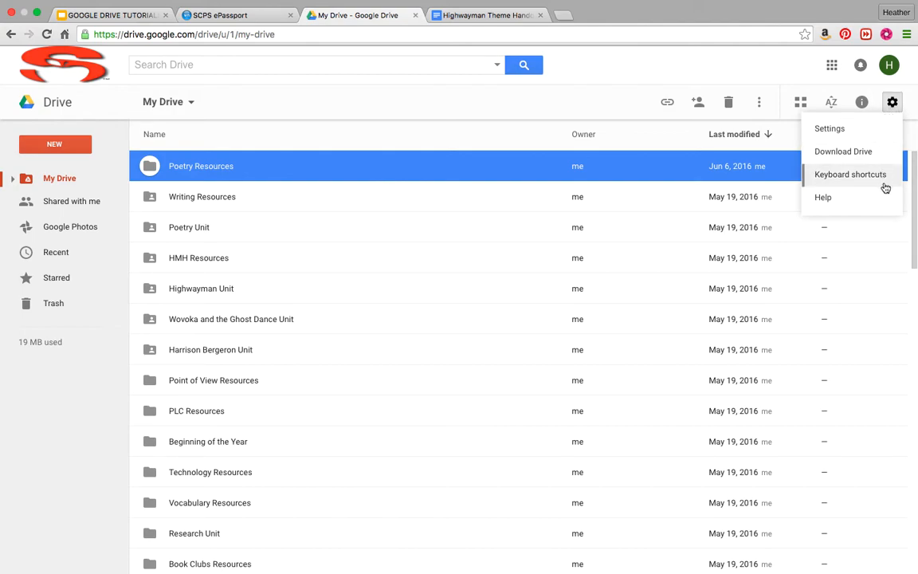
pyautogui.click(862, 90)
pyautogui.click(861, 102)
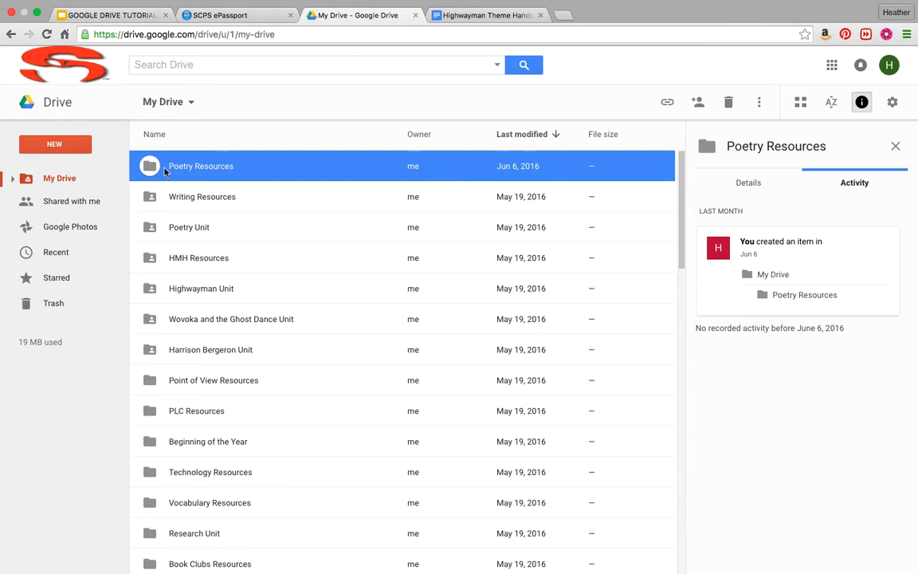
pyautogui.click(863, 103)
pyautogui.click(864, 103)
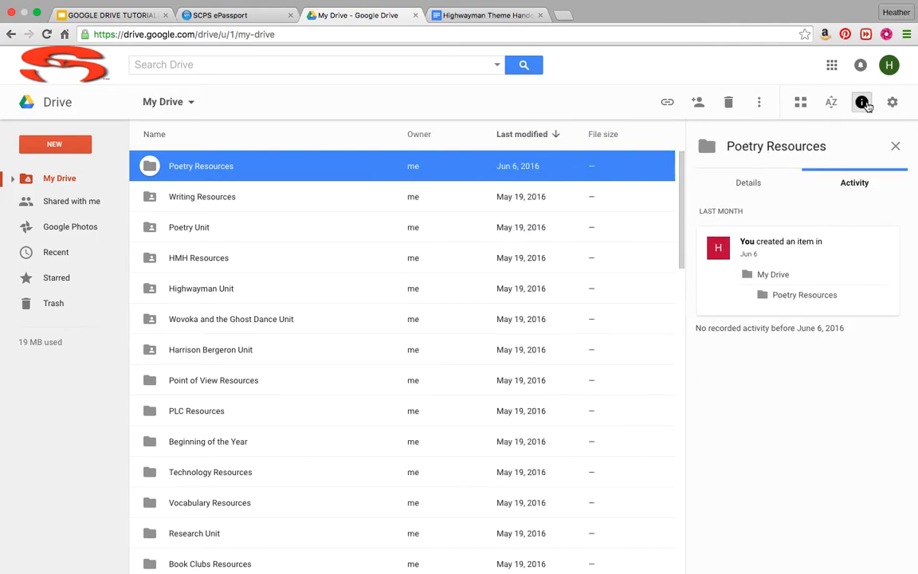
pyautogui.click(862, 103)
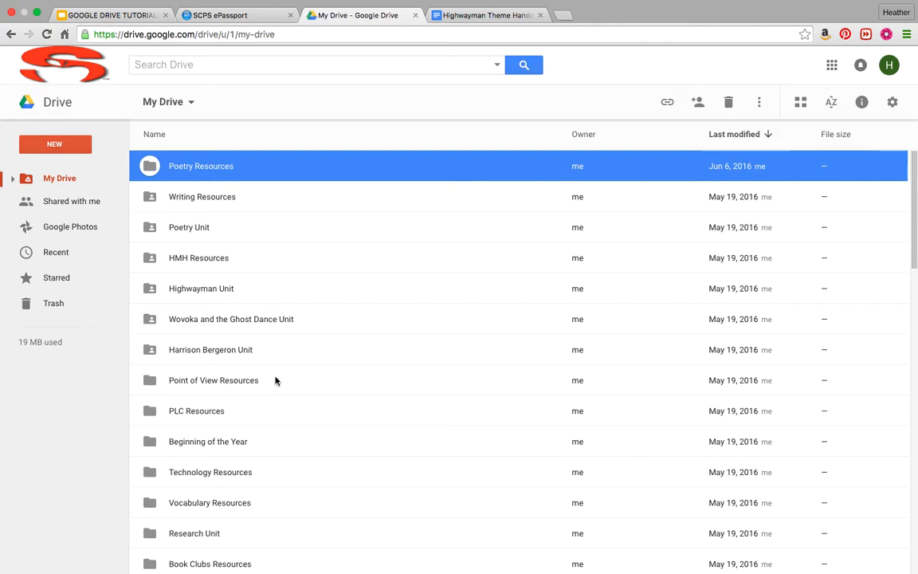
pyautogui.click(831, 110)
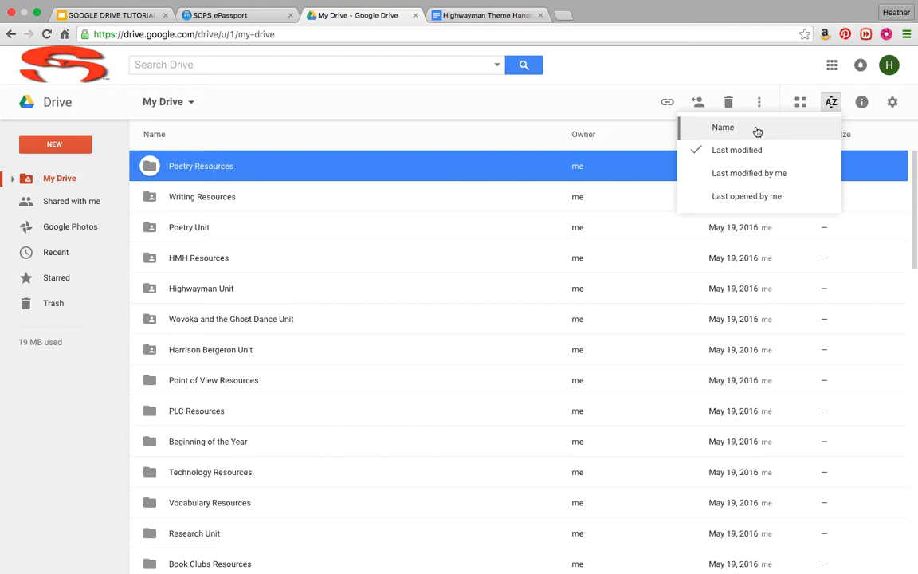
pyautogui.click(786, 60)
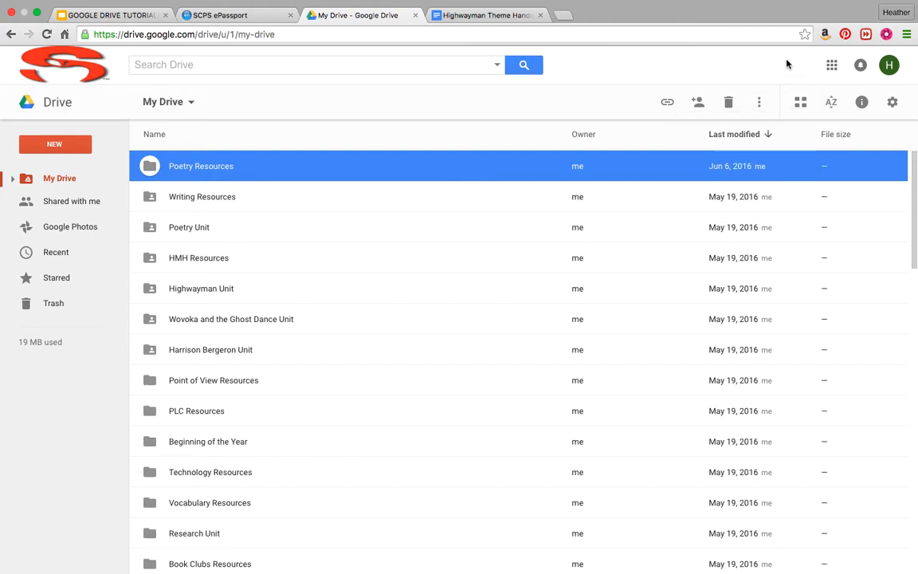
pyautogui.click(800, 108)
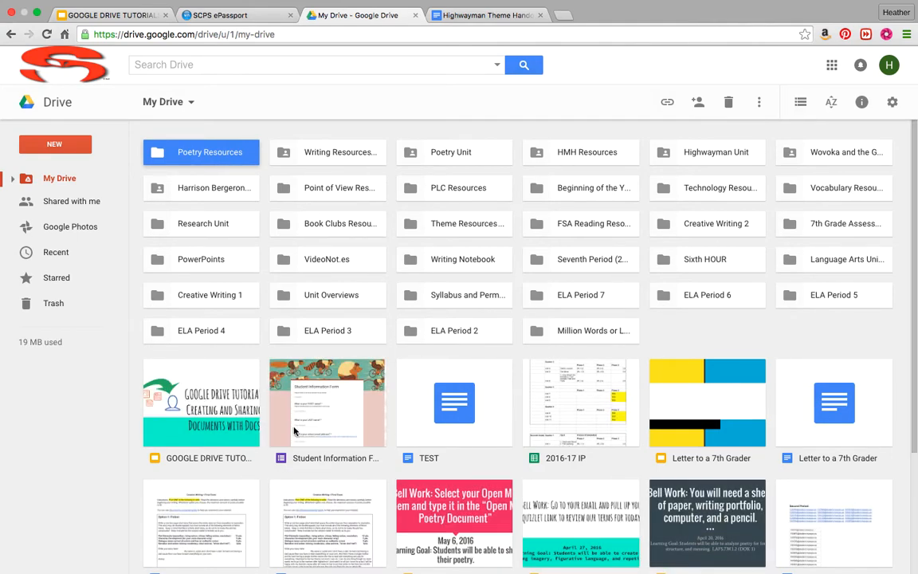
pyautogui.click(801, 104)
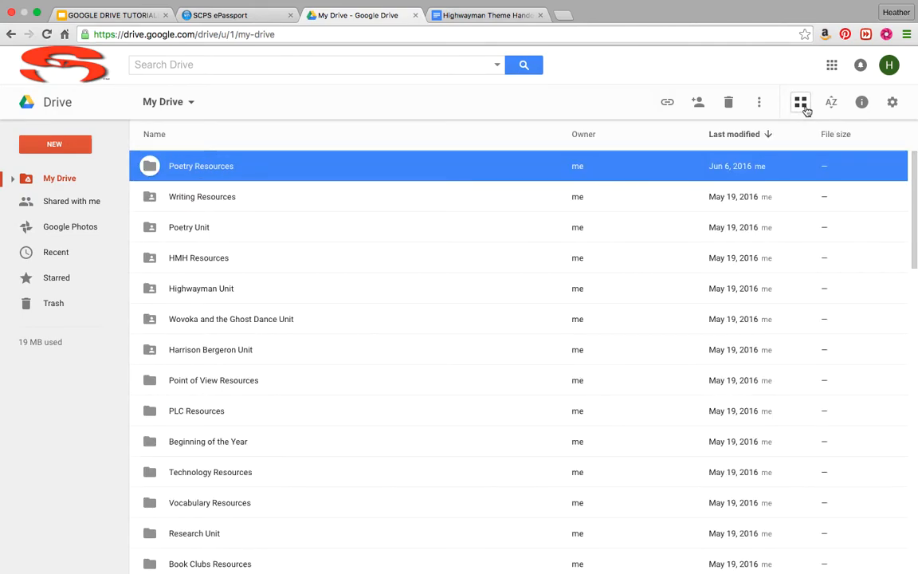
# Look at the More actions menu for Poetry Resources, then bring up its Share with others dialog.
pyautogui.click(760, 103)
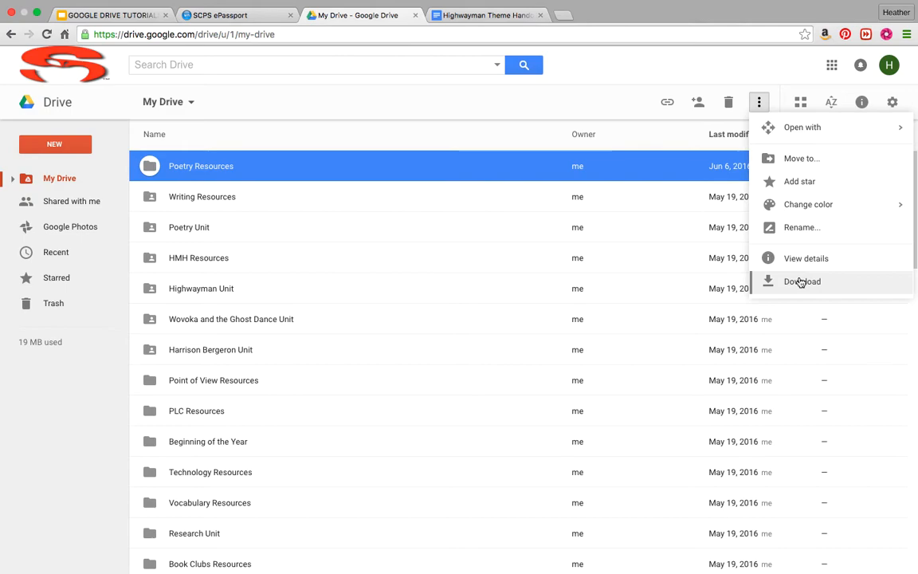
pyautogui.moveTo(800, 204)
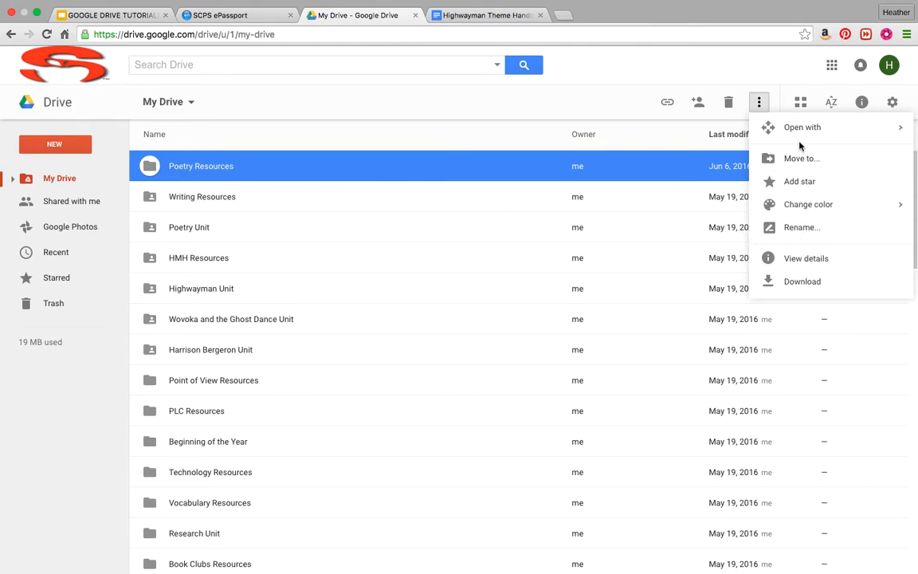
pyautogui.click(729, 69)
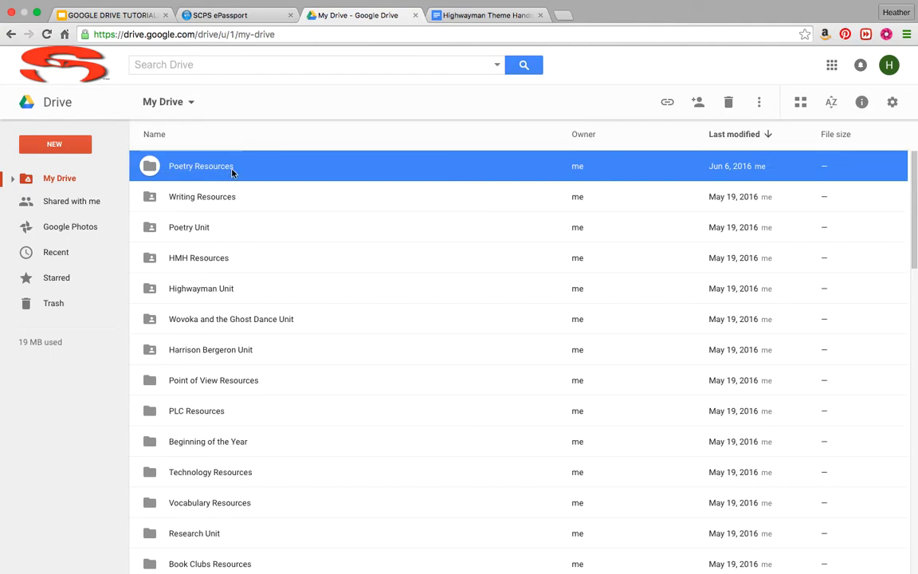
pyautogui.click(703, 106)
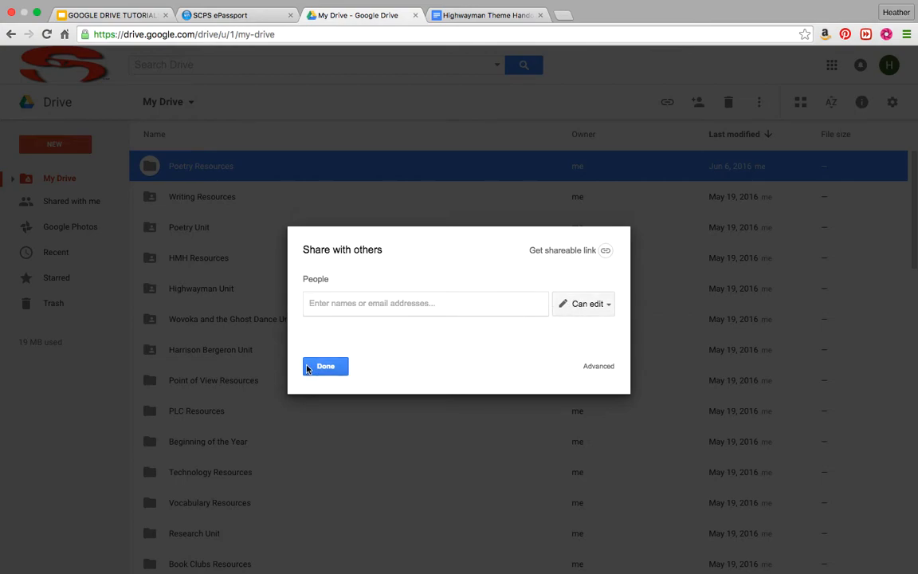
# Share Poetry Resources as Can edit with the recipient's email and the note 'Take a look at this! Thanks!'.
pyautogui.click(595, 304)
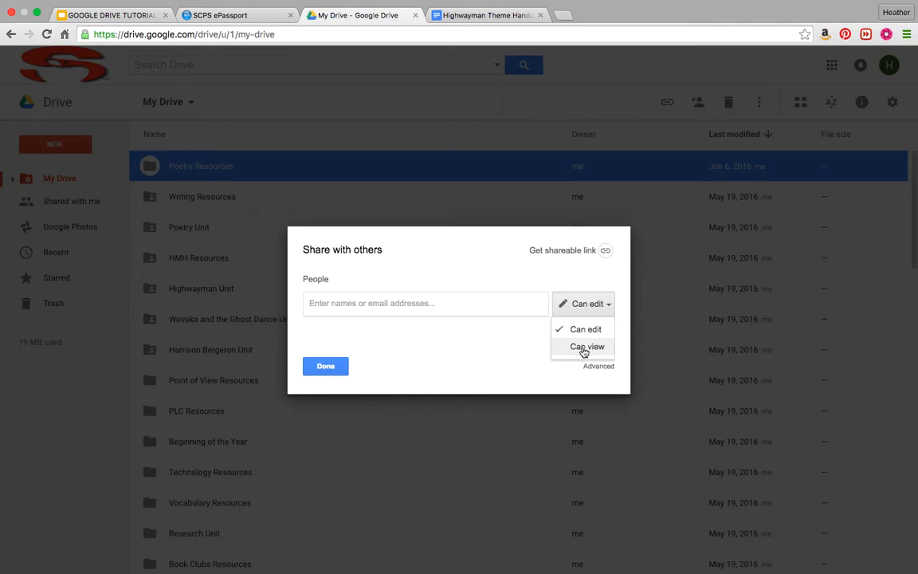
pyautogui.click(495, 352)
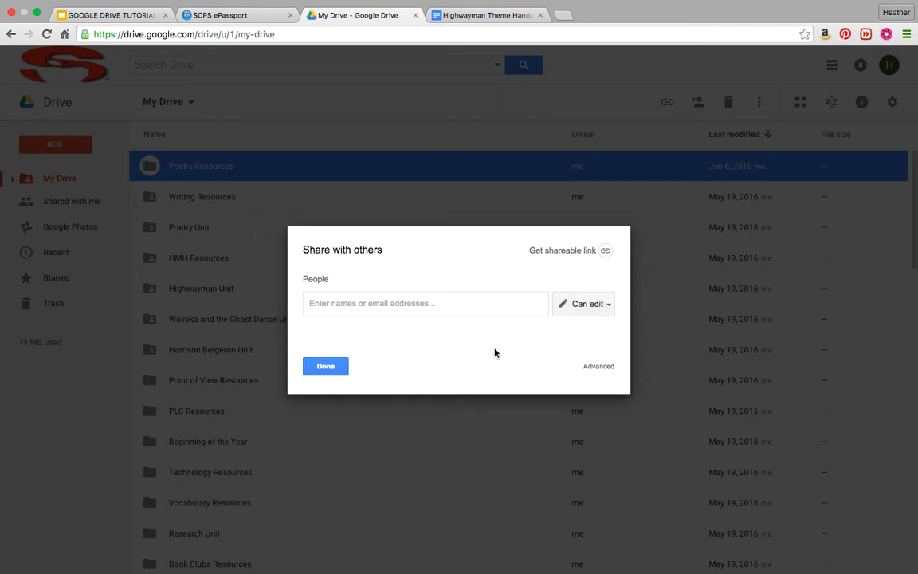
pyautogui.click(416, 303)
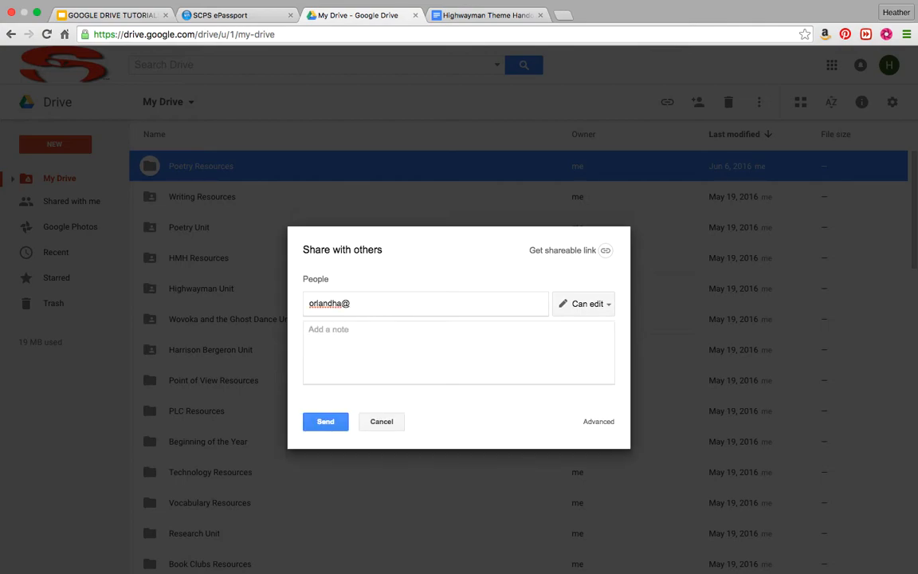
pyautogui.click(327, 333)
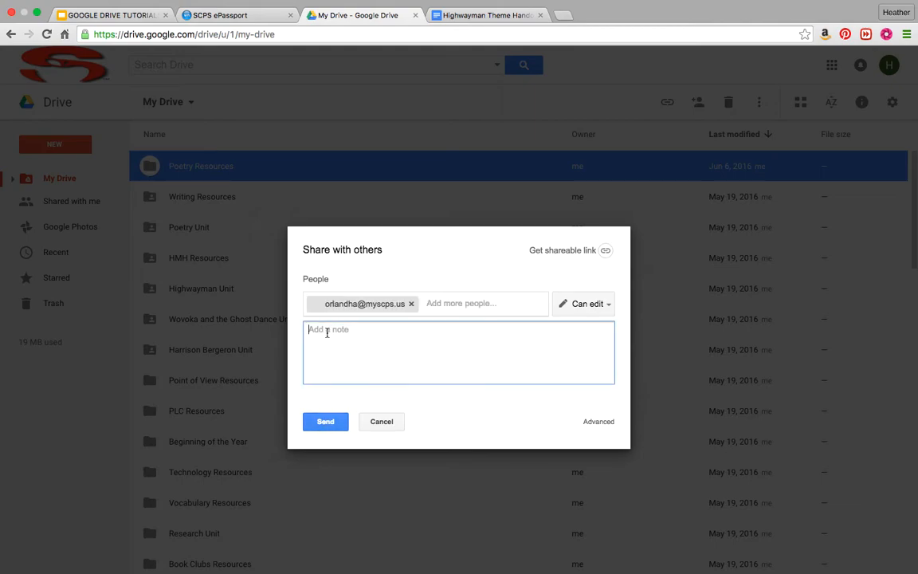
pyautogui.write('Take a look at this! Than')
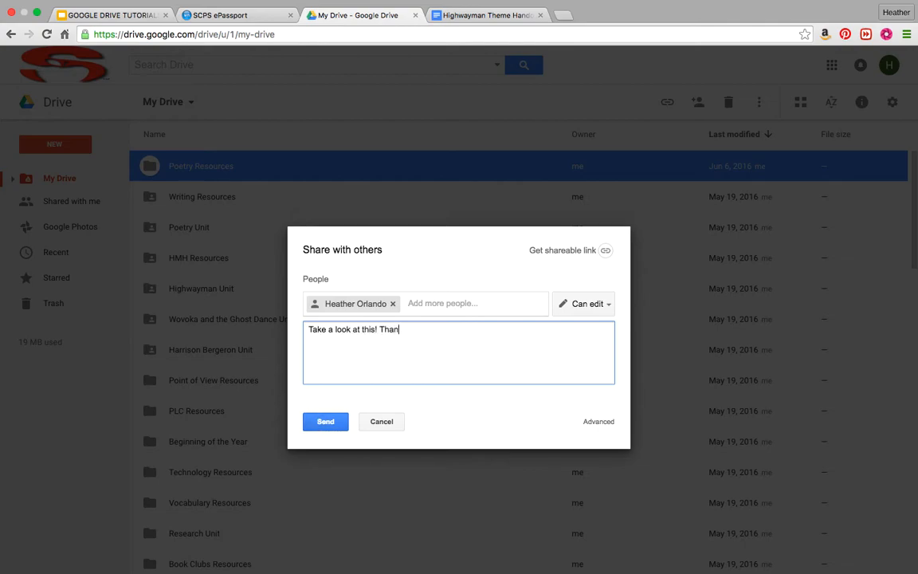
pyautogui.write('ks!')
pyautogui.click(331, 422)
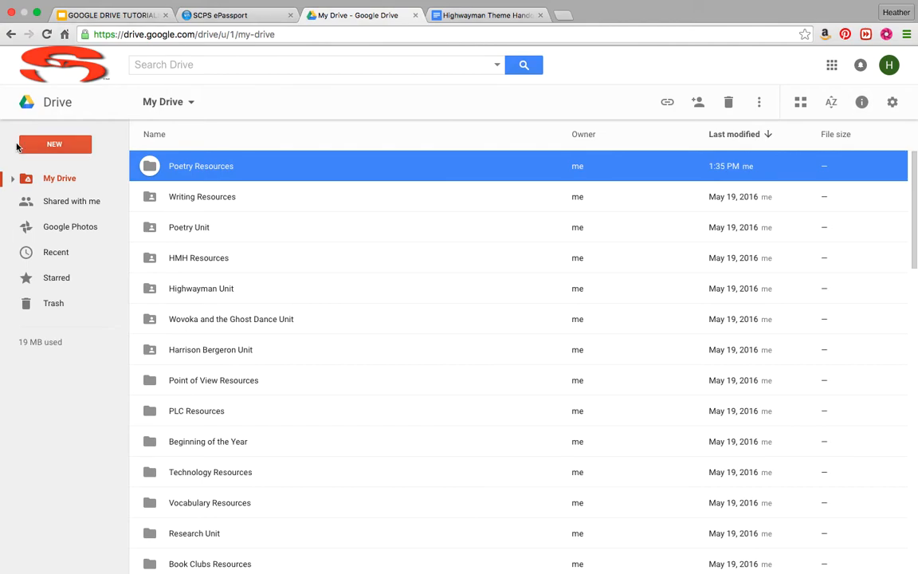
# From the Shared with me view, create a new Google Docs document via NEW.
pyautogui.click(47, 209)
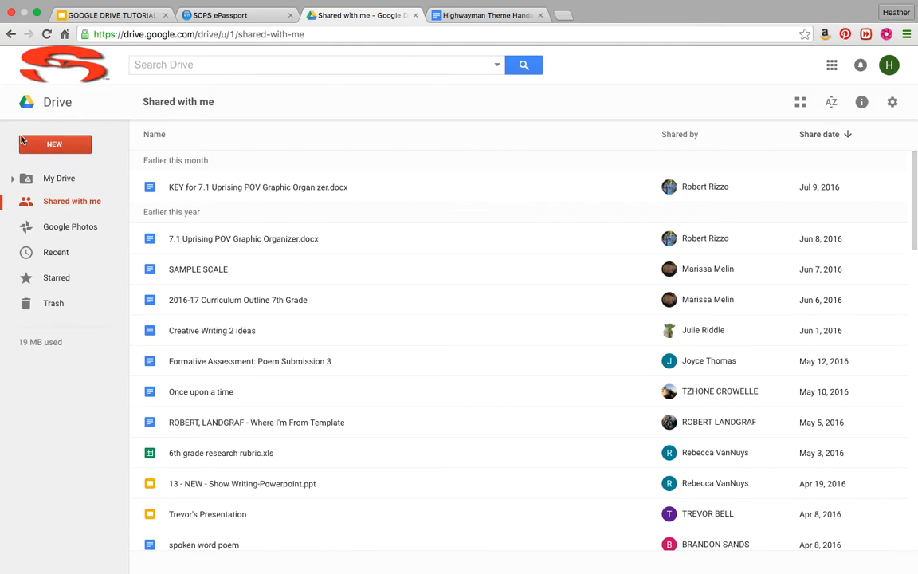
pyautogui.click(50, 147)
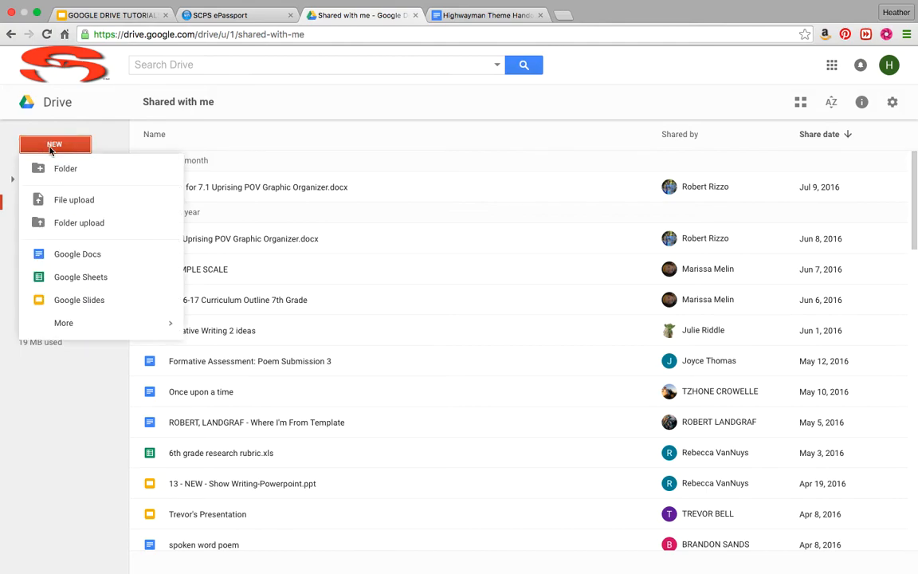
pyautogui.click(72, 254)
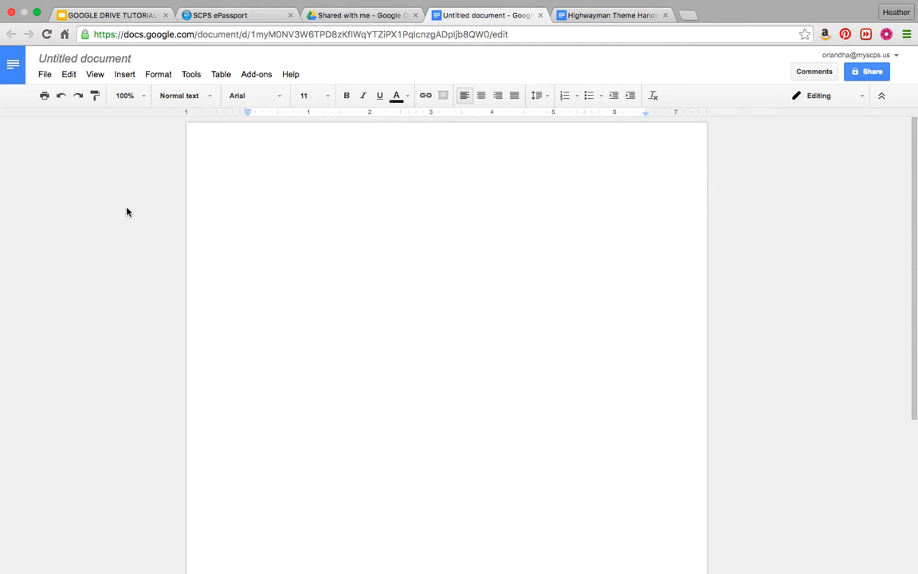
# Title the document 'Notes on Today's Class' and type 'Blah blah blah blah!' in the body.
pyautogui.click(114, 60)
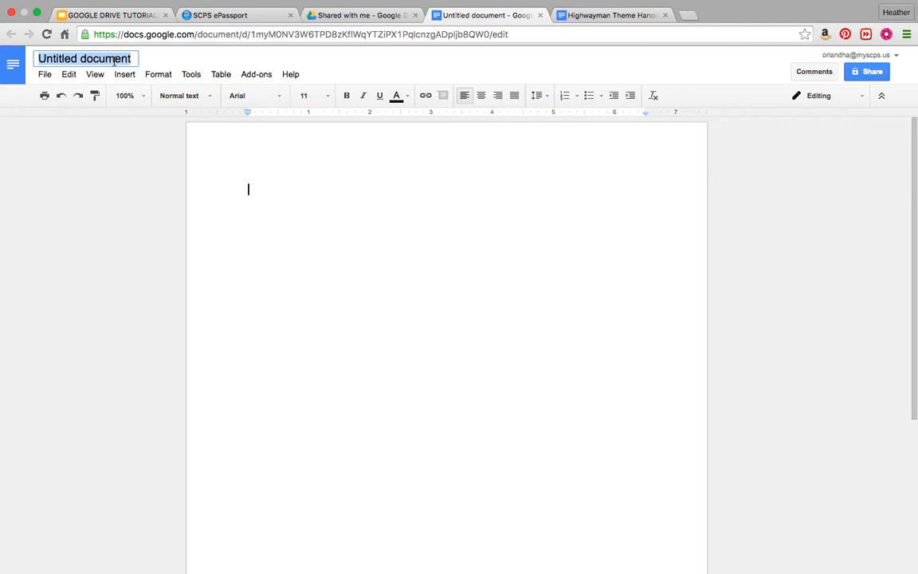
pyautogui.write('Notes ')
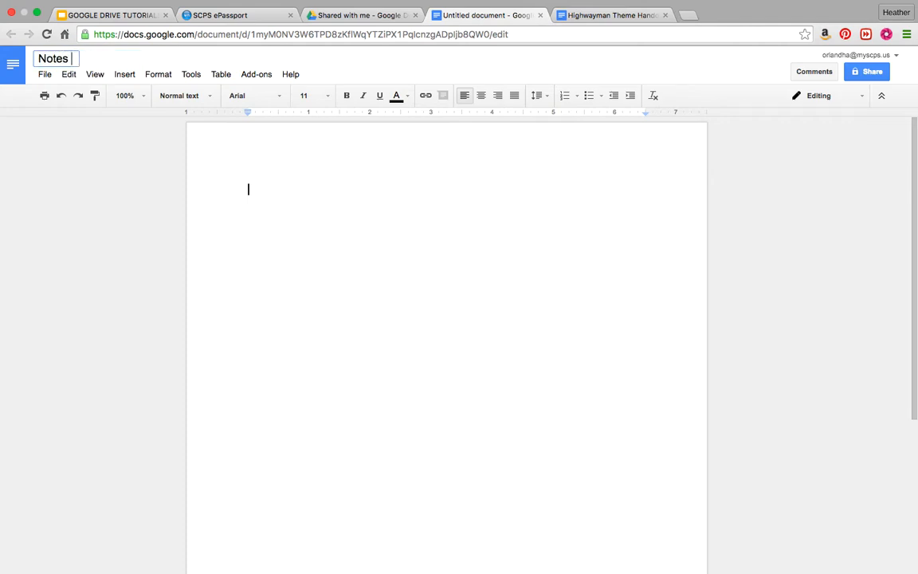
pyautogui.write("on Today's")
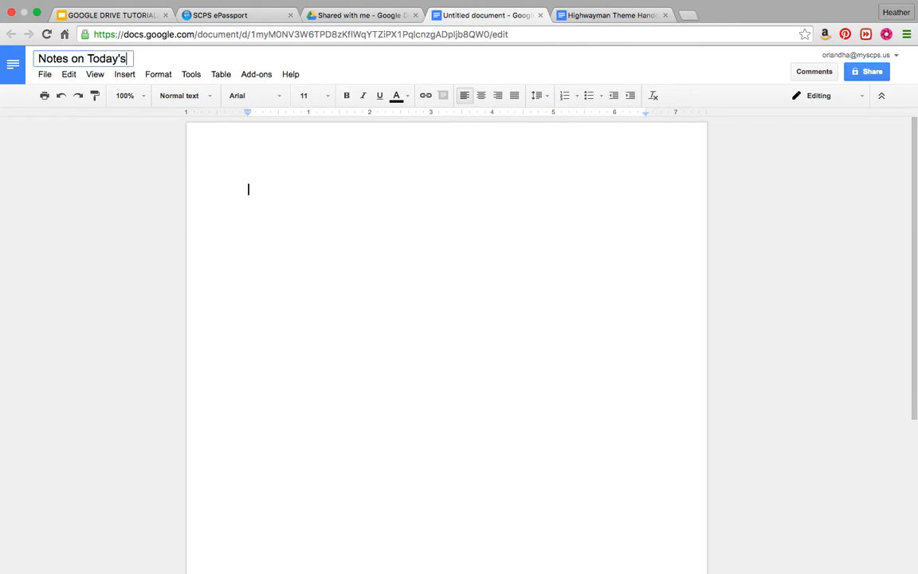
pyautogui.write(' Class')
pyautogui.click(265, 190)
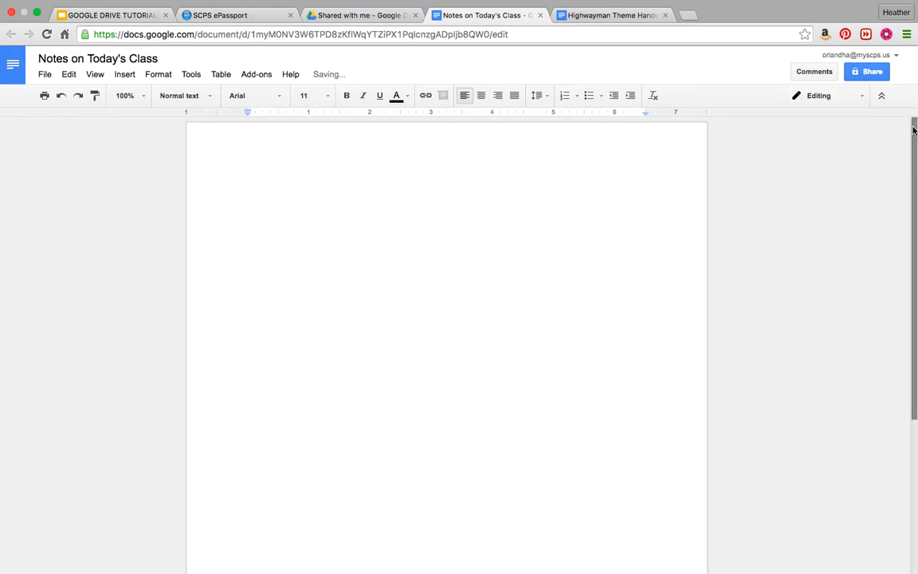
pyautogui.write('Blah blah blah blah!')
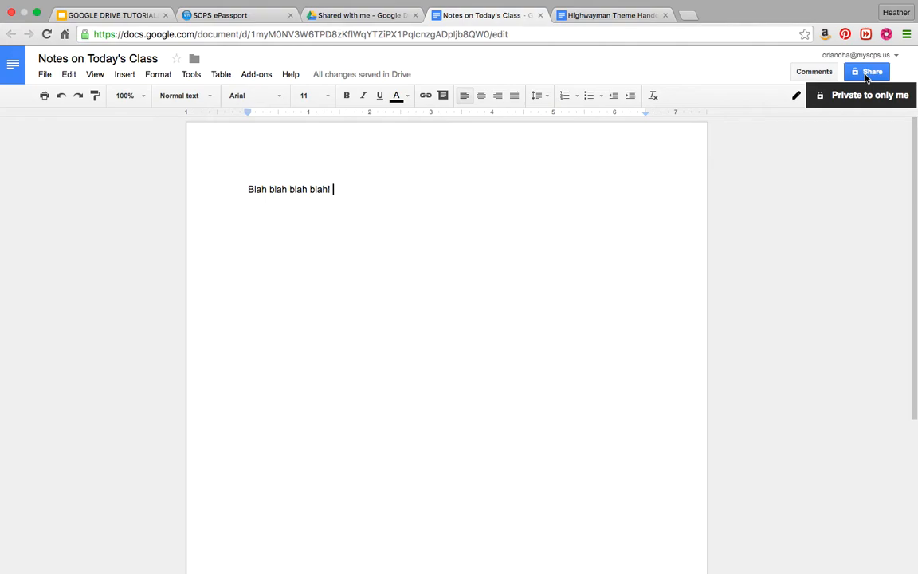
# In the document's sharing settings, set the access level for new people to view only.
pyautogui.click(867, 76)
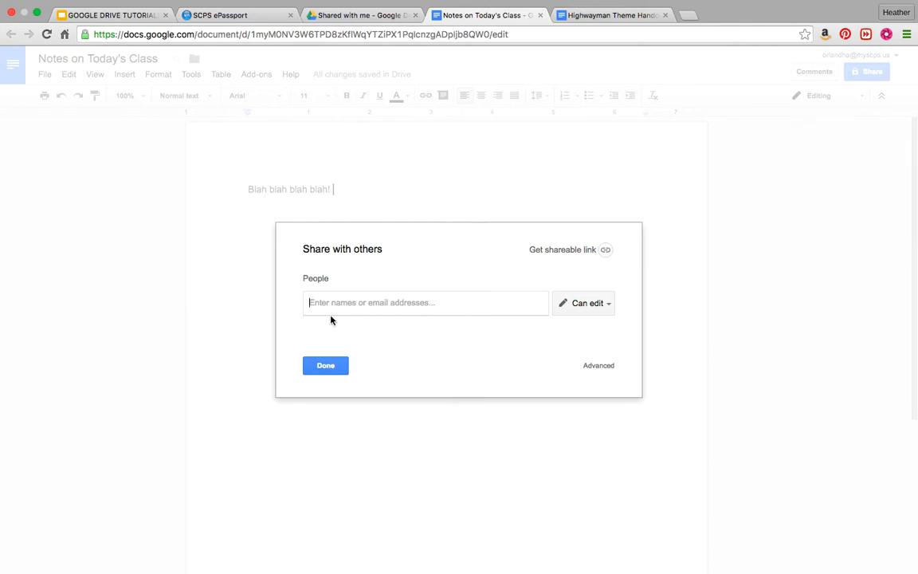
pyautogui.click(602, 309)
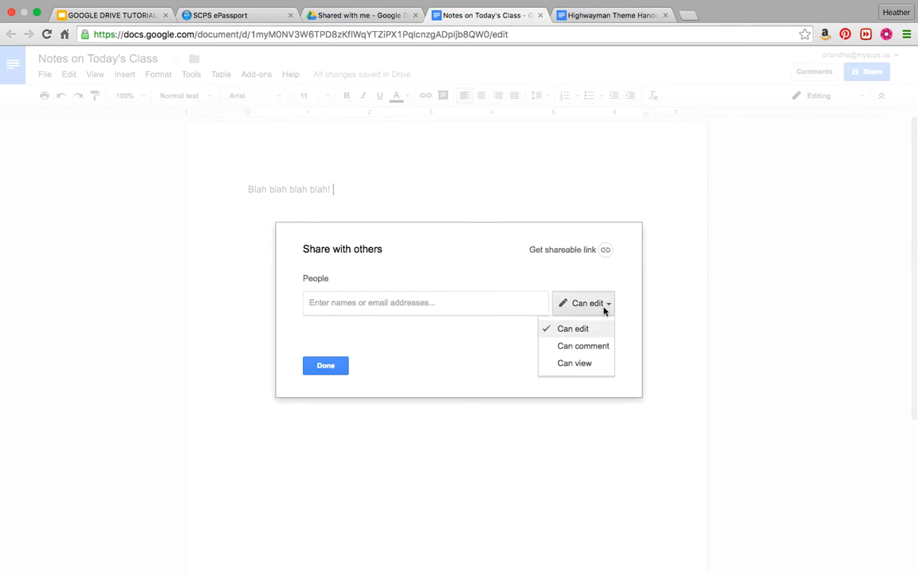
pyautogui.click(574, 364)
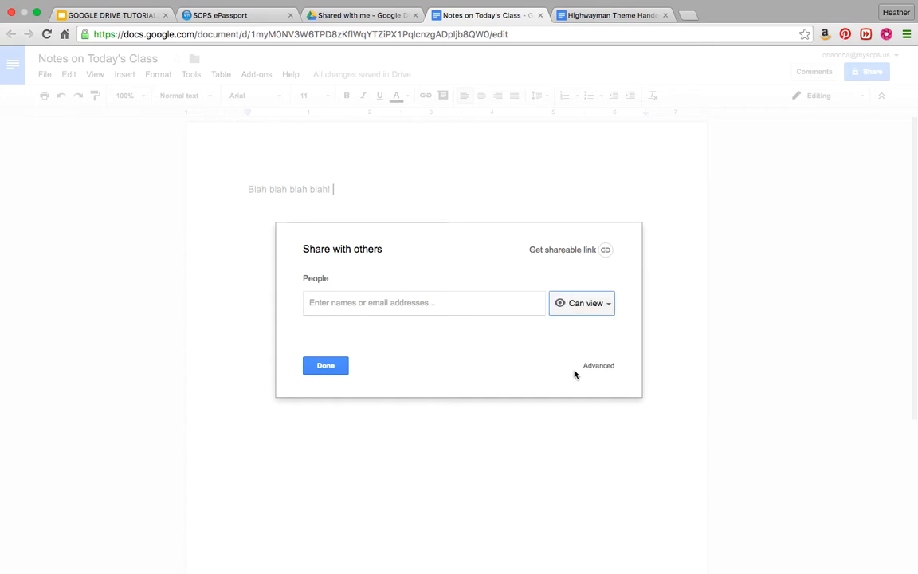
pyautogui.click(323, 370)
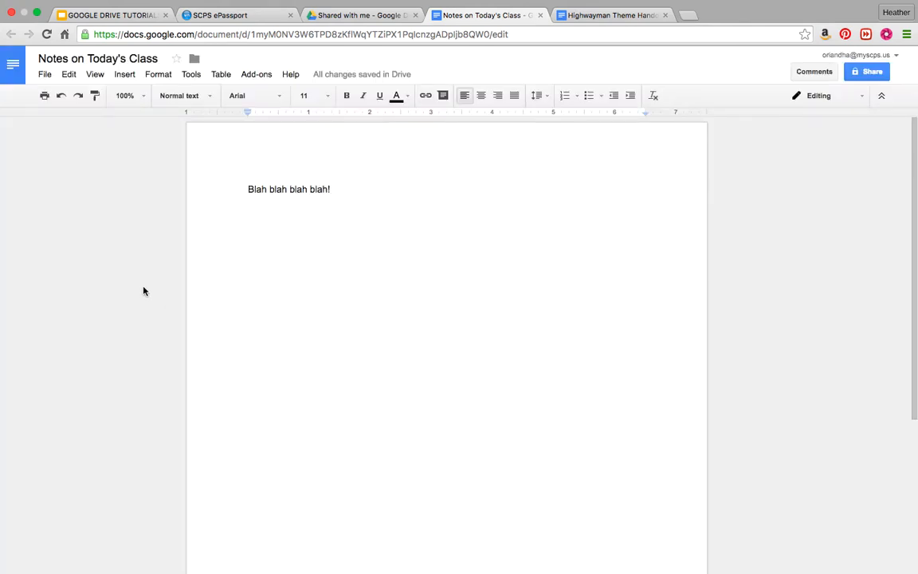
# Share the document with the recipient's email address, sending despite the outside-organization warning.
pyautogui.click(872, 71)
pyautogui.click(323, 302)
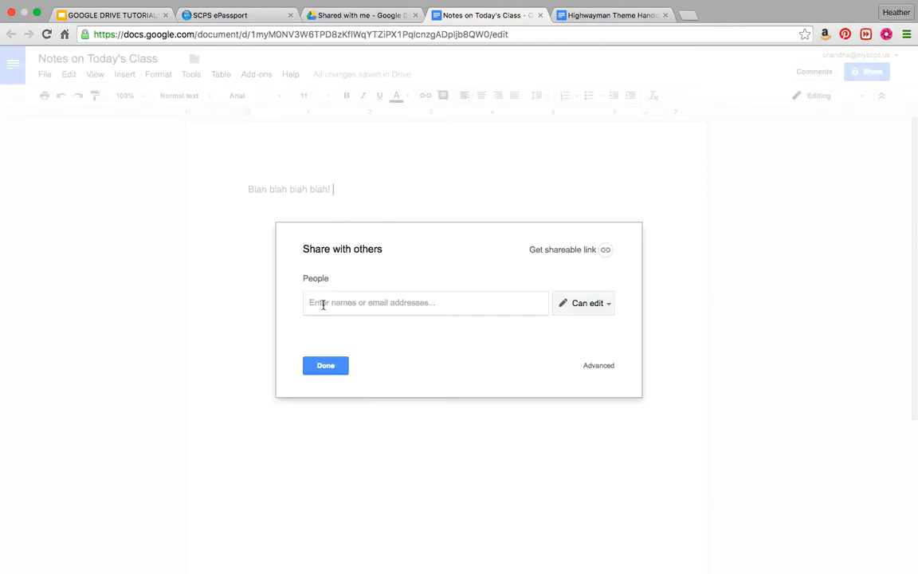
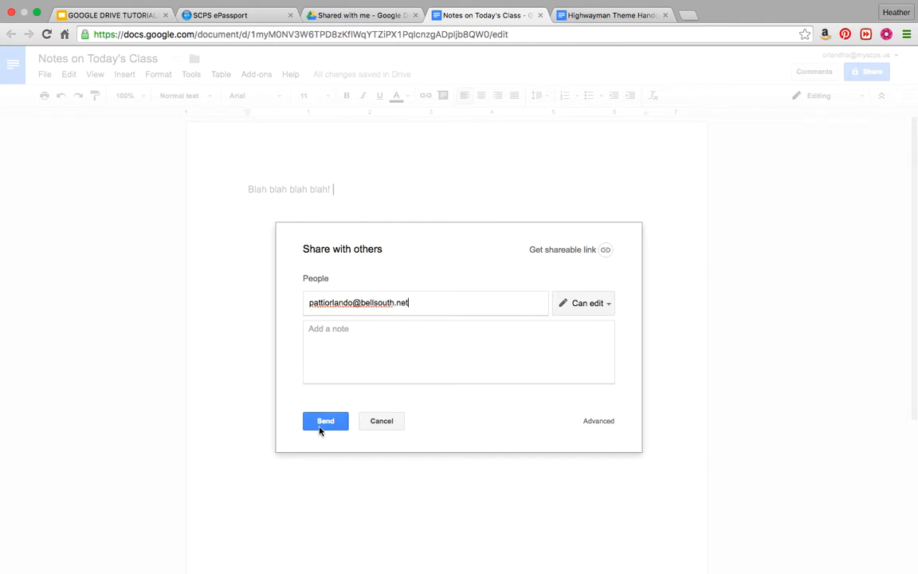
pyautogui.click(333, 424)
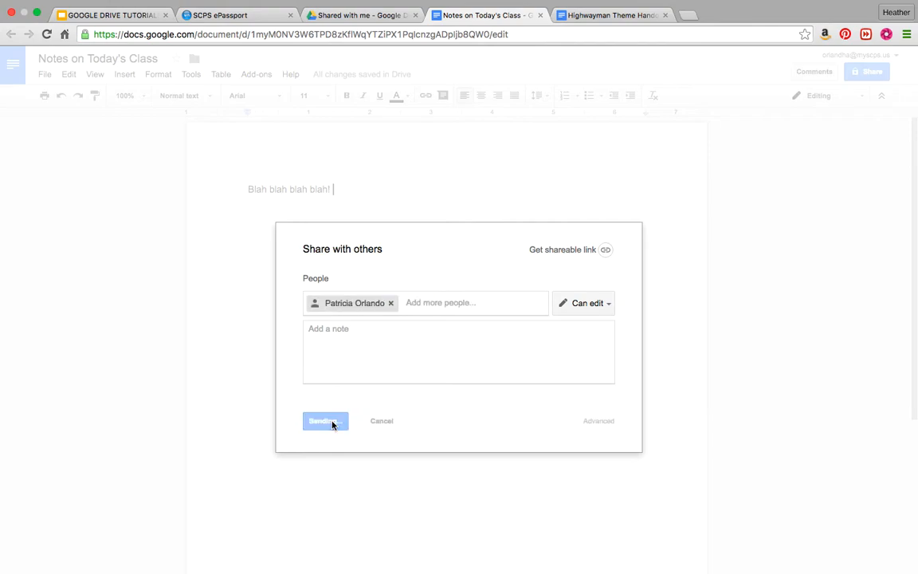
pyautogui.click(330, 338)
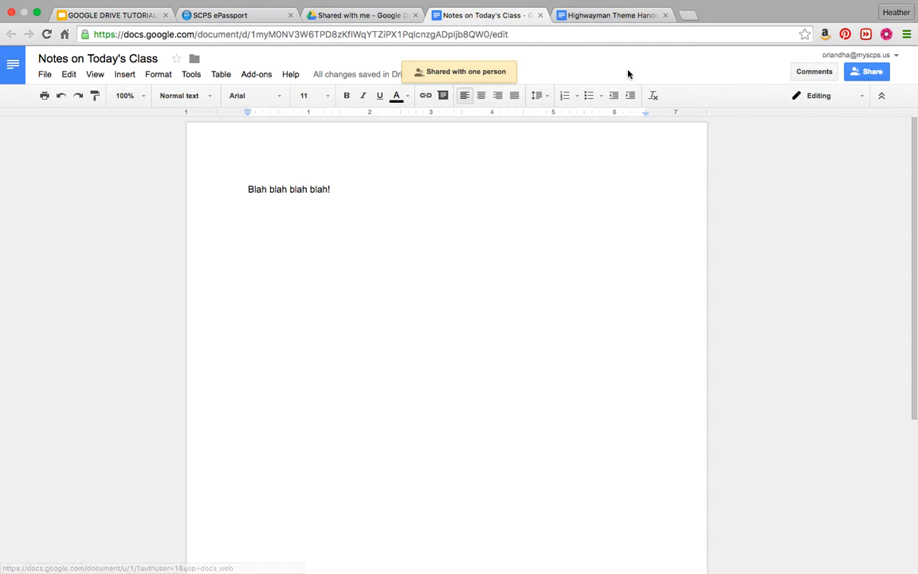
# Close Notes on Today's Class, browse My Drive and Recent, then return to the Highwayman Theme Handout.
pyautogui.click(541, 15)
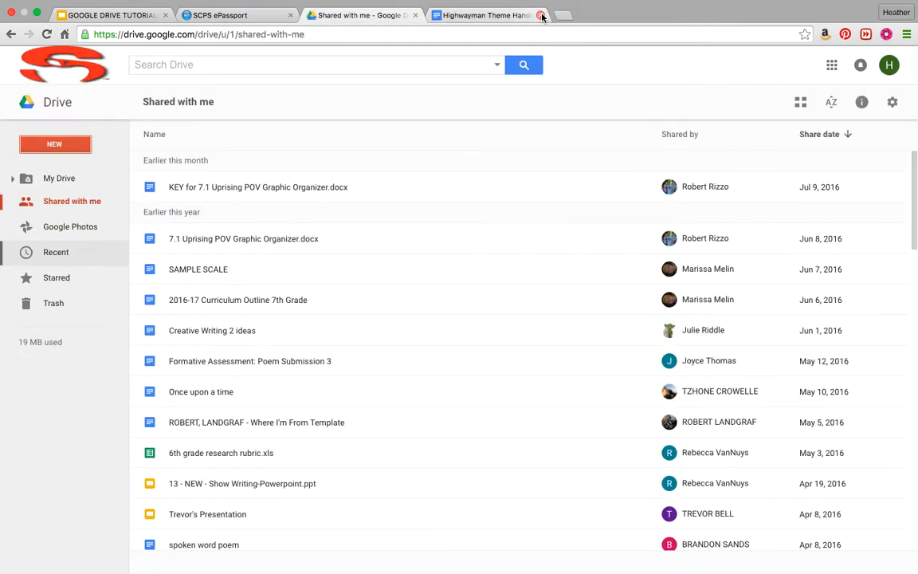
pyautogui.click(57, 177)
pyautogui.click(47, 258)
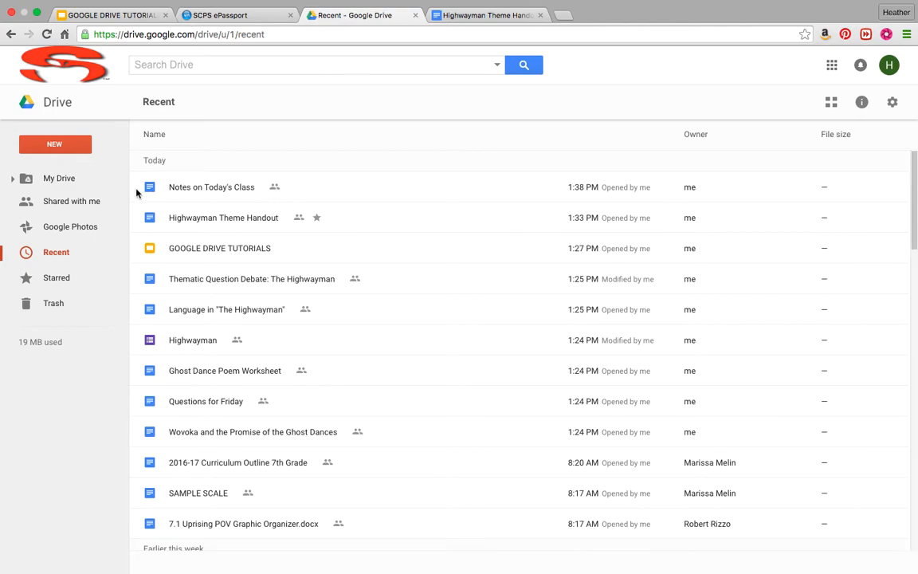
pyautogui.click(87, 177)
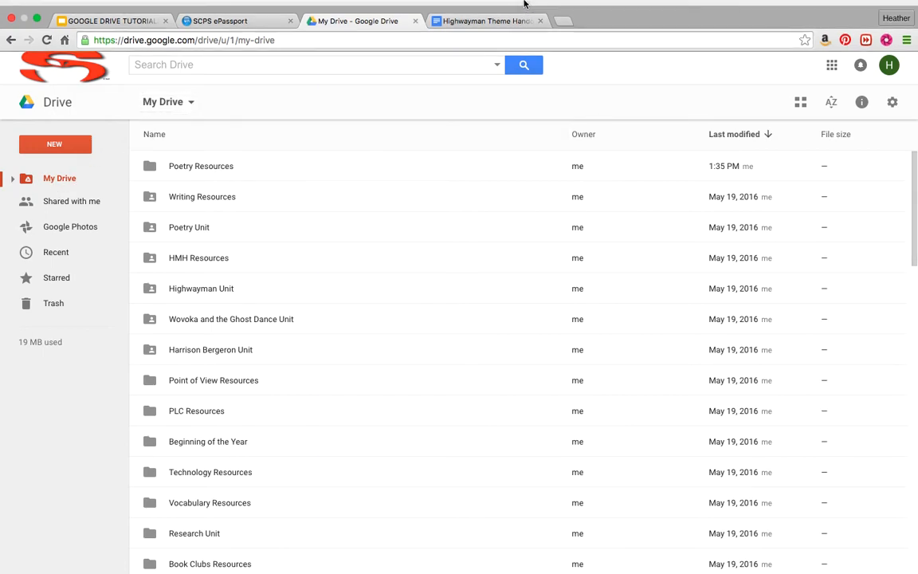
pyautogui.click(499, 30)
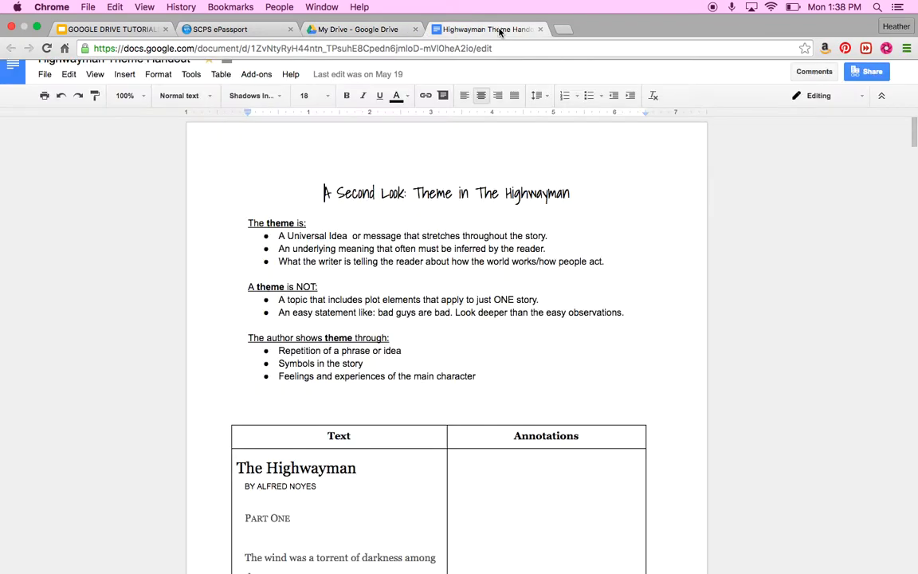
pyautogui.scroll(-1, 90, 328)
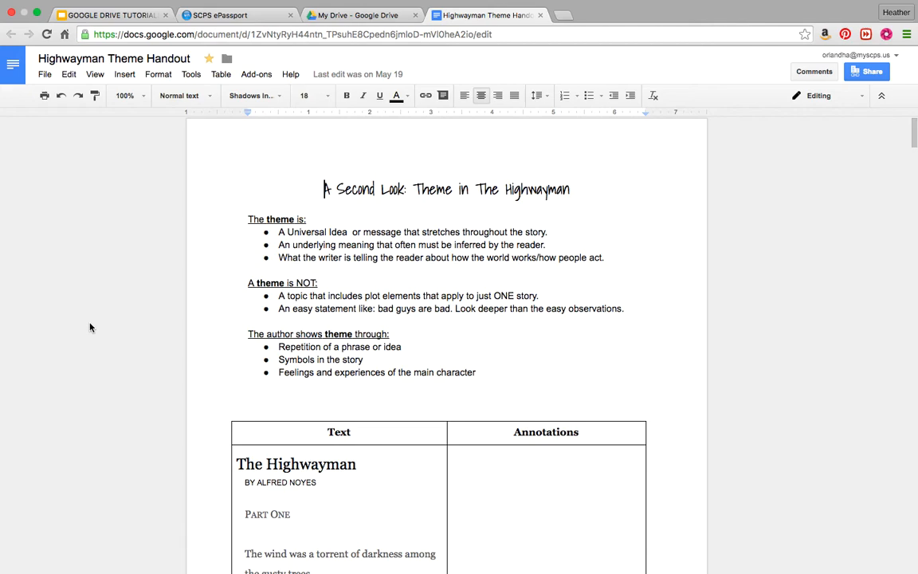
pyautogui.scroll(1, 90, 327)
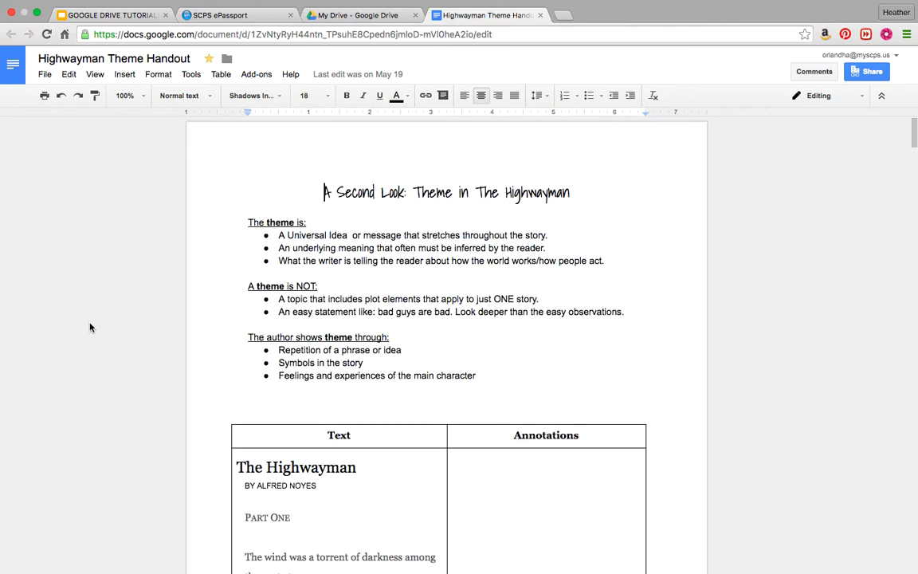
pyautogui.click(95, 96)
# Delete the title and three bullet lists, then undo to restore the intro unchanged.
pyautogui.moveTo(322, 194); pyautogui.dragTo(249, 210)
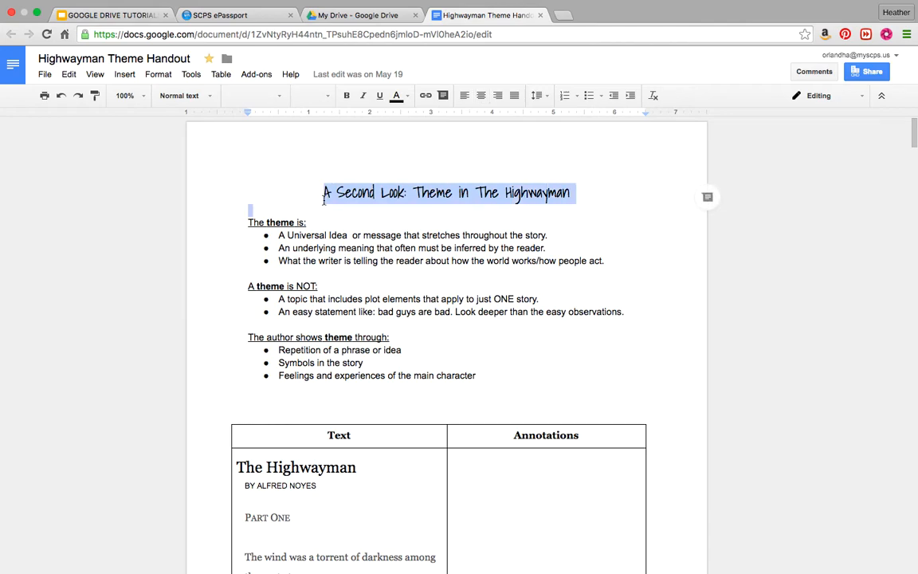
pyautogui.moveTo(319, 195); pyautogui.dragTo(546, 399)
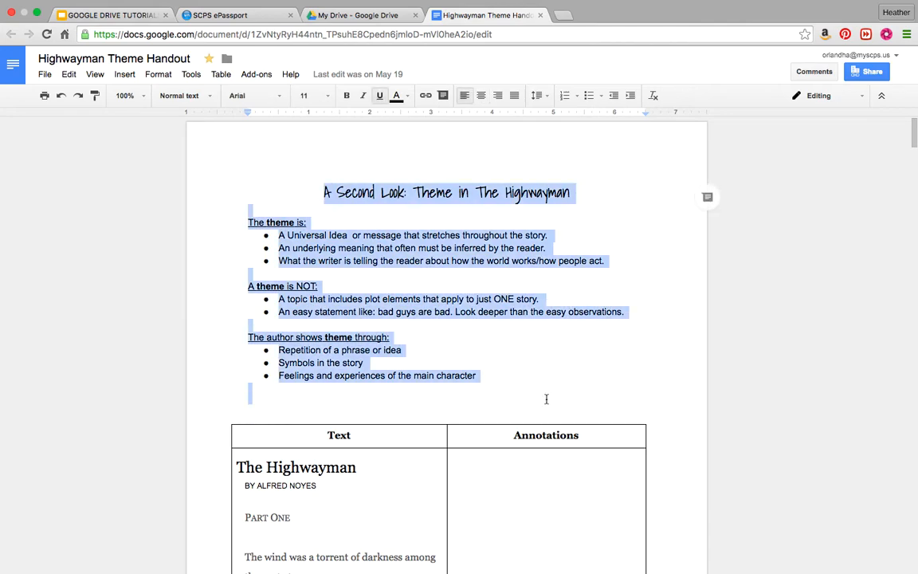
pyautogui.press('Delete')
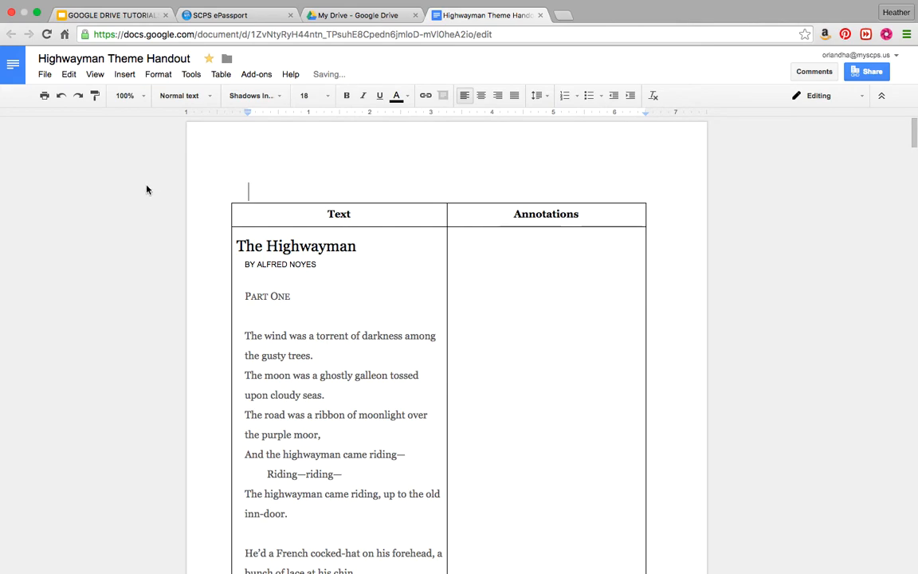
pyautogui.click(61, 95)
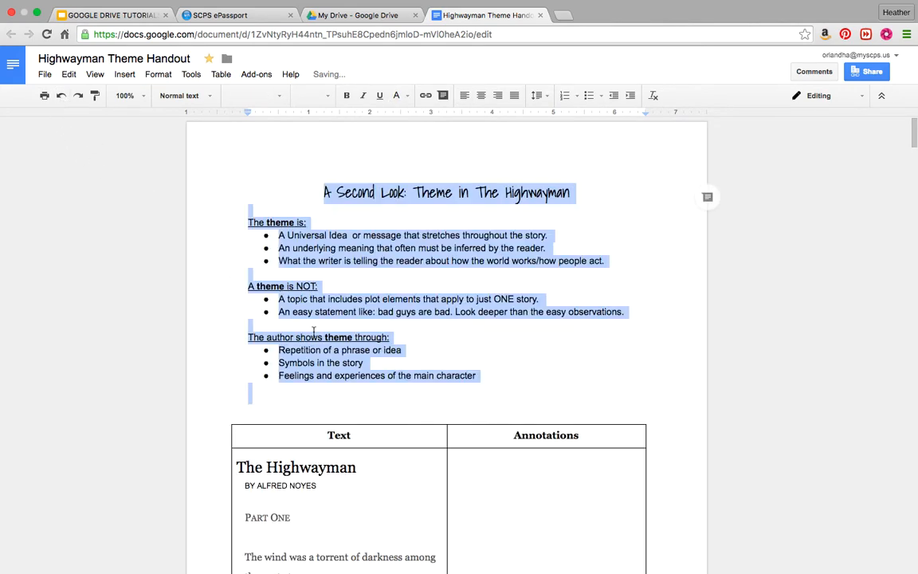
pyautogui.click(522, 311)
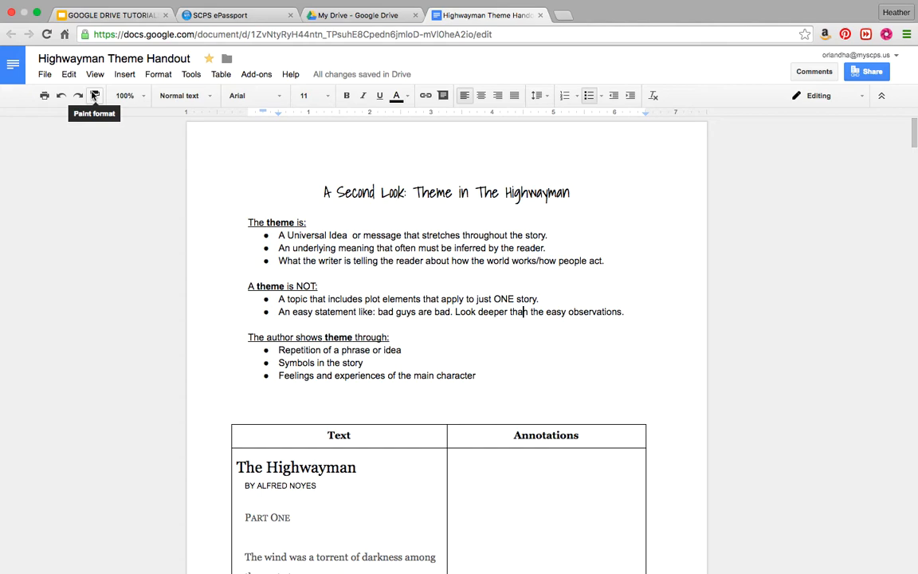
pyautogui.click(94, 95)
# Zoom the page to 50%, then 200%, back to 100%, and show the paragraph styles list.
pyautogui.click(143, 96)
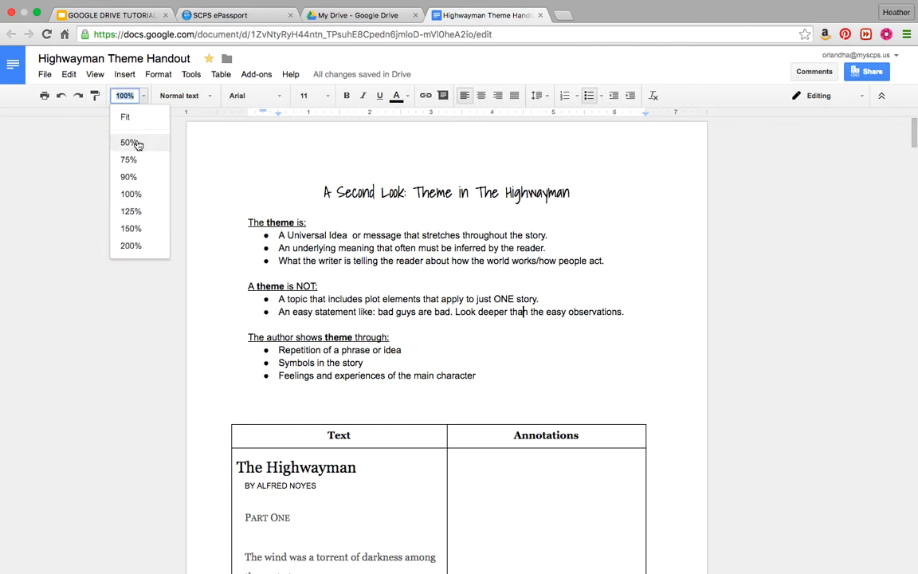
pyautogui.click(133, 143)
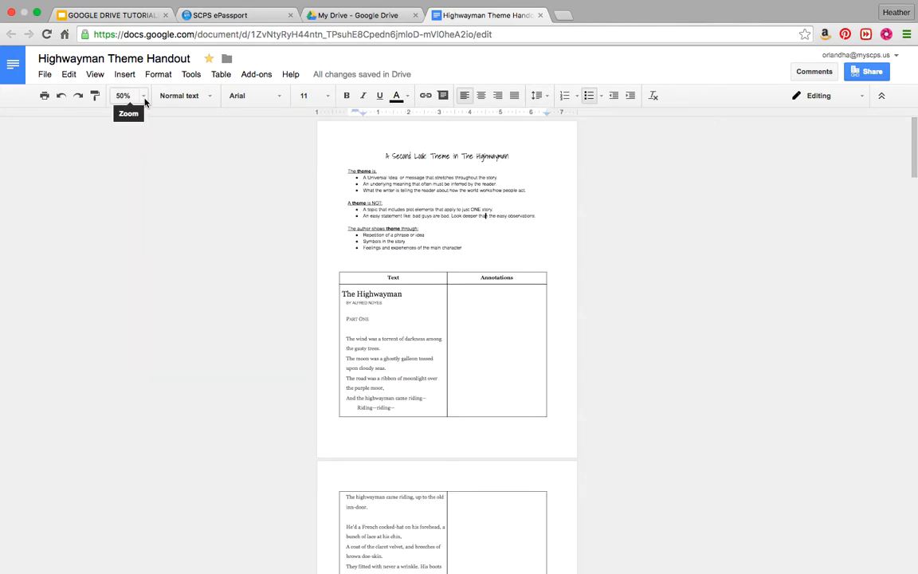
pyautogui.scroll(-10, 295, 272)
pyautogui.scroll(10, 295, 272)
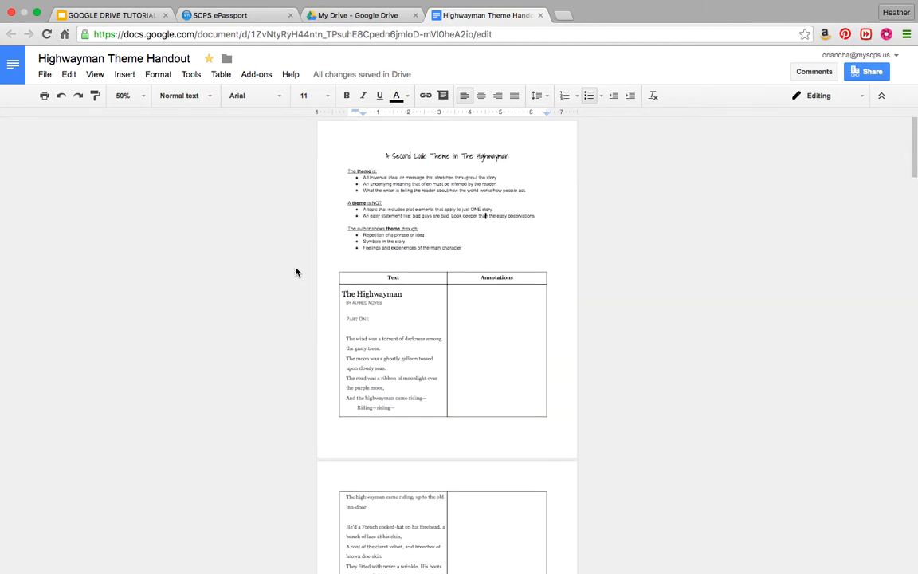
pyautogui.click(128, 96)
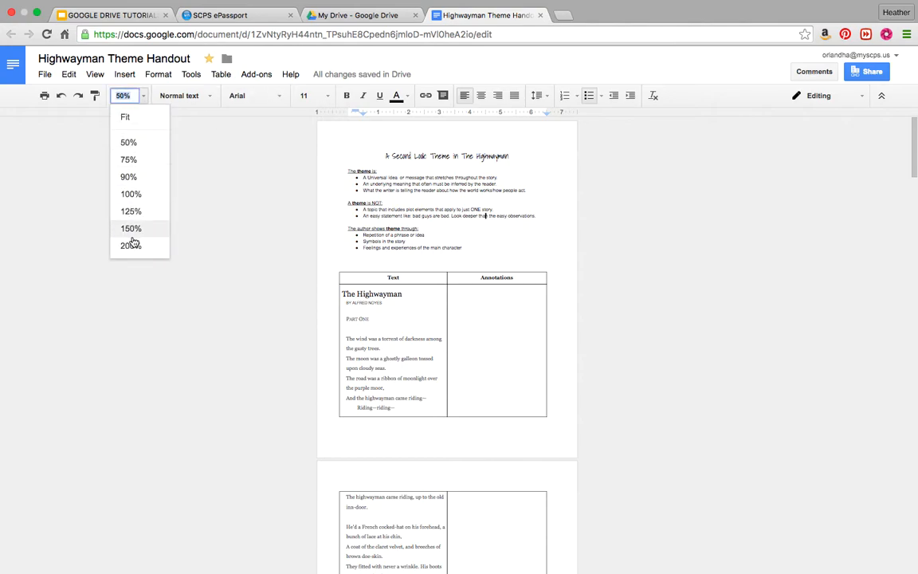
pyautogui.click(131, 245)
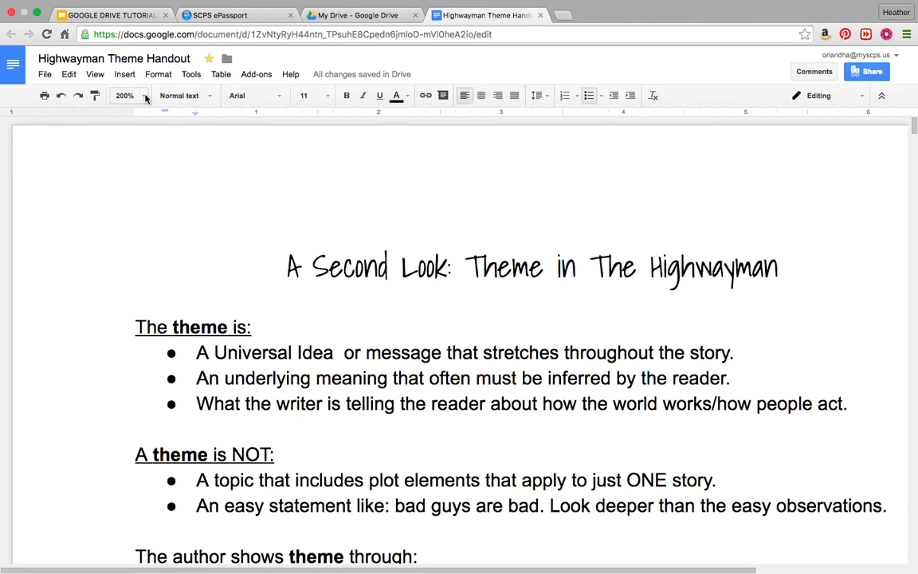
pyautogui.click(145, 96)
pyautogui.click(132, 194)
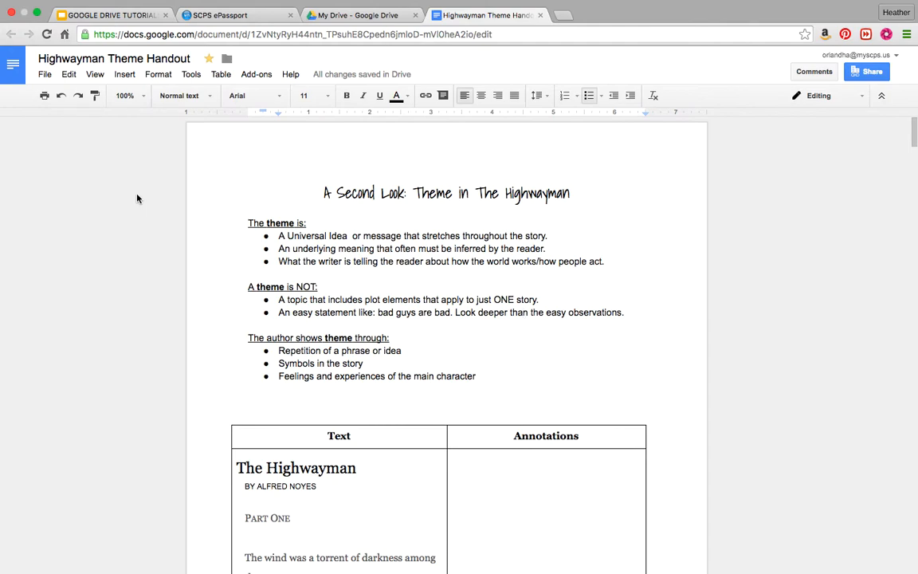
pyautogui.click(209, 97)
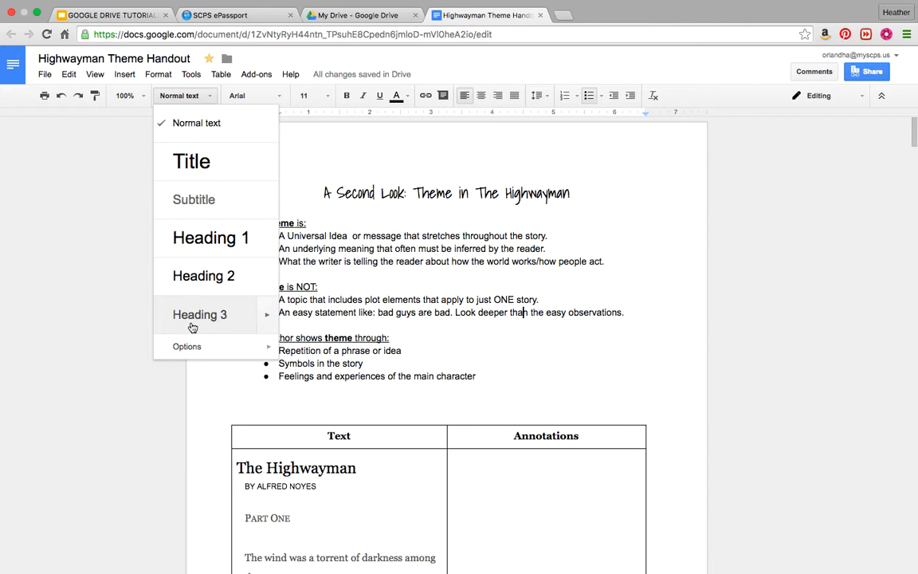
pyautogui.click(135, 432)
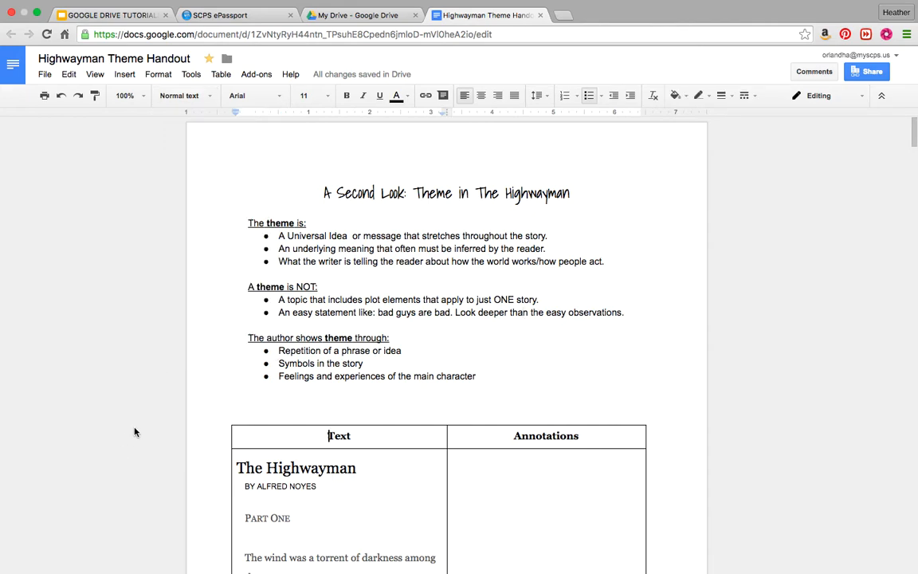
pyautogui.click(279, 96)
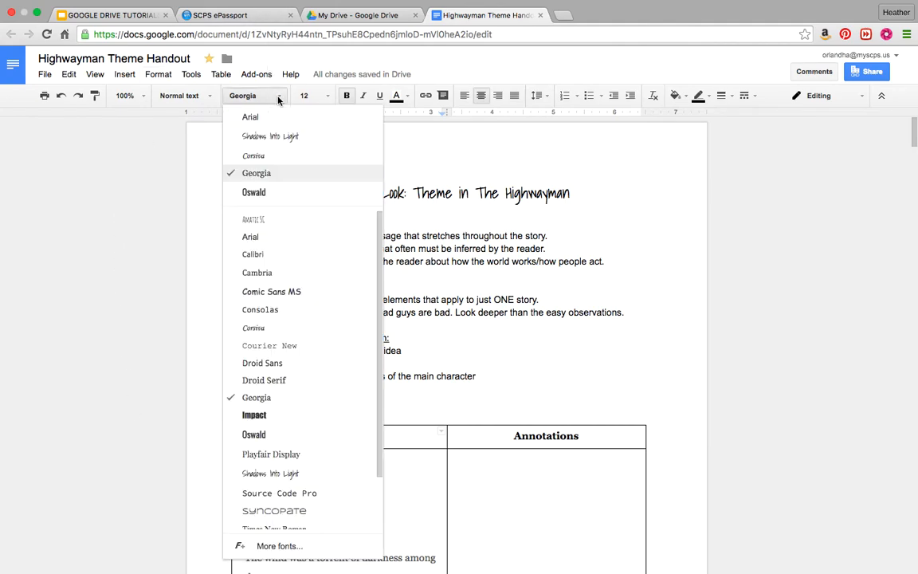
pyautogui.click(151, 236)
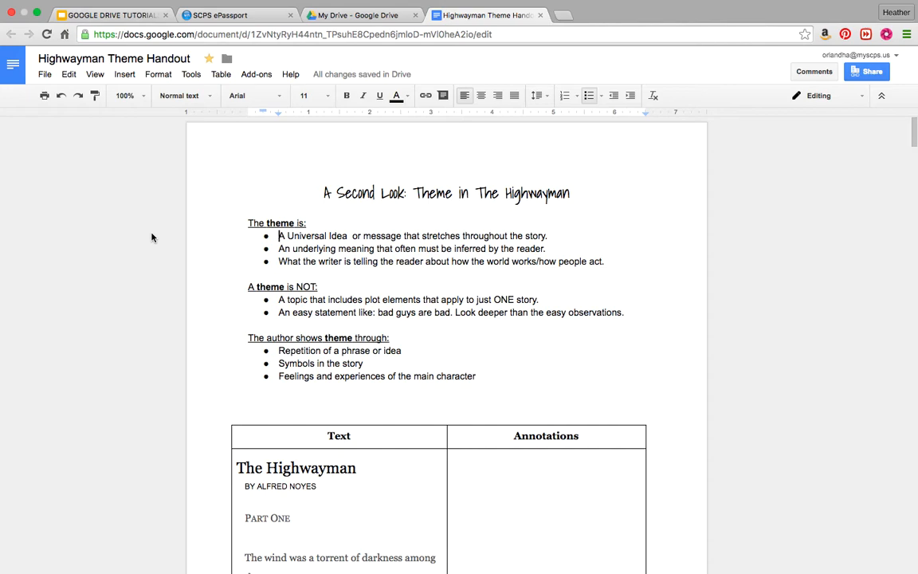
pyautogui.click(279, 96)
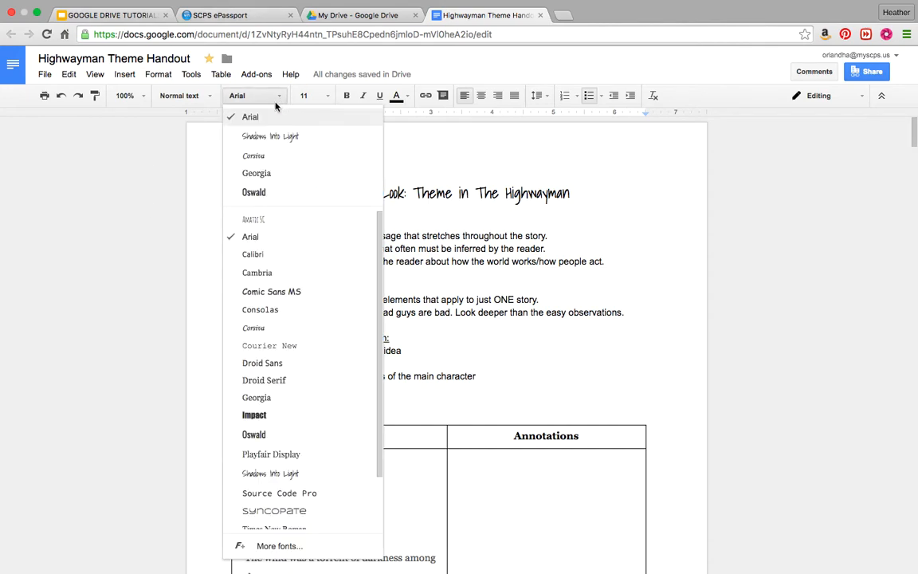
pyautogui.scroll(-3, 290, 371)
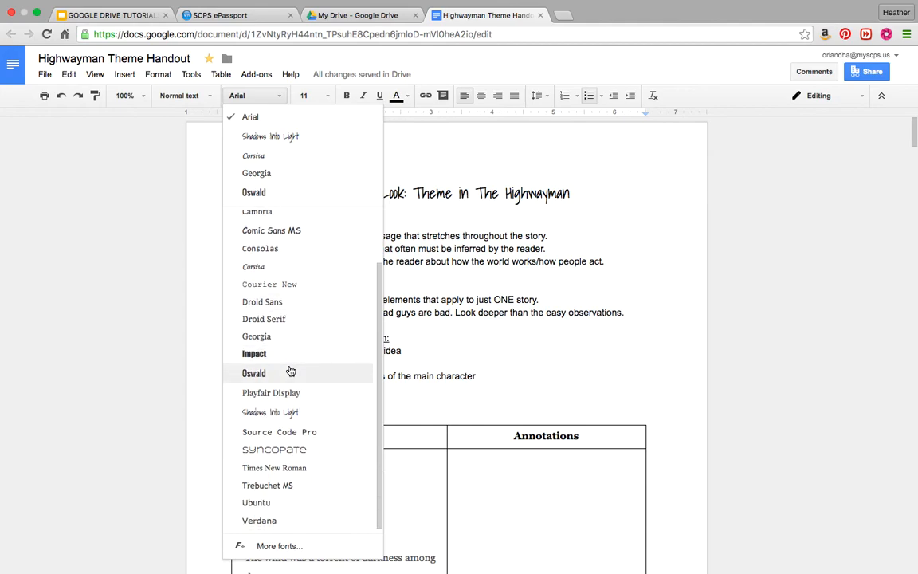
pyautogui.scroll(3, 290, 371)
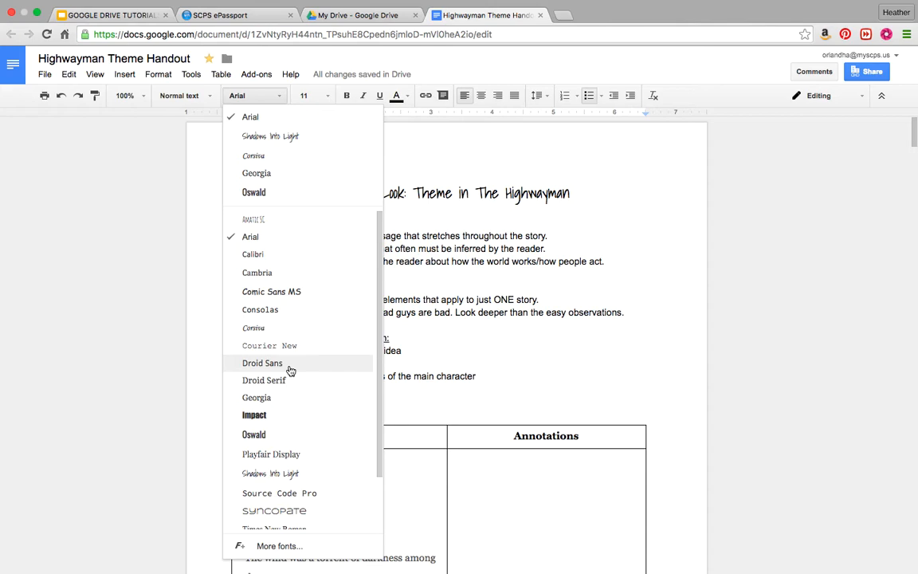
pyautogui.scroll(-2, 278, 402)
pyautogui.scroll(2, 278, 403)
pyautogui.scroll(-2, 278, 403)
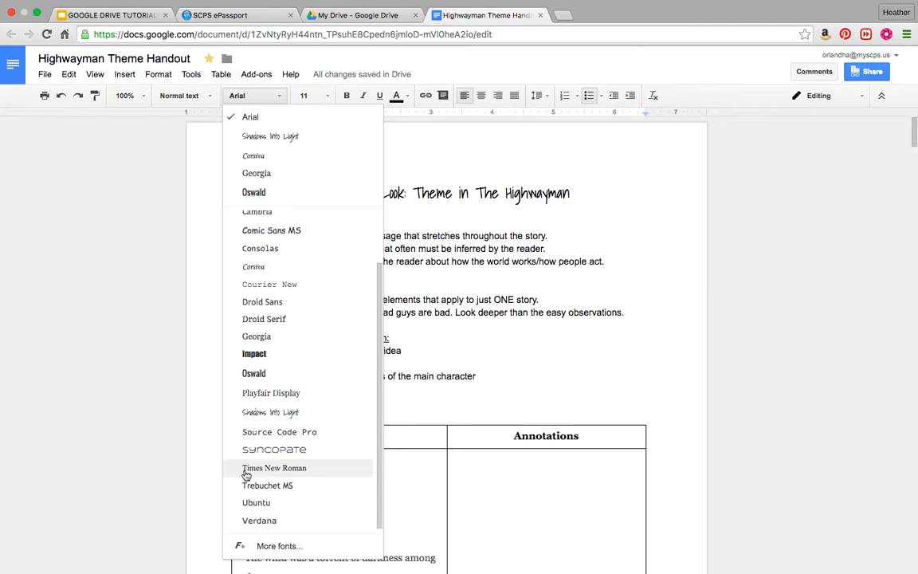
pyautogui.click(136, 453)
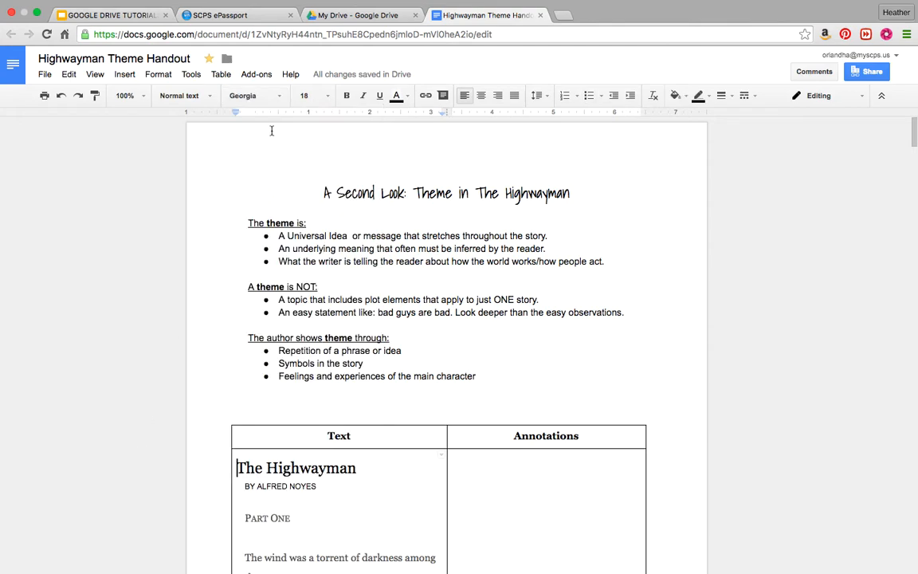
pyautogui.click(247, 95)
pyautogui.scroll(-1, 239, 520)
pyautogui.click(263, 468)
pyautogui.click(152, 354)
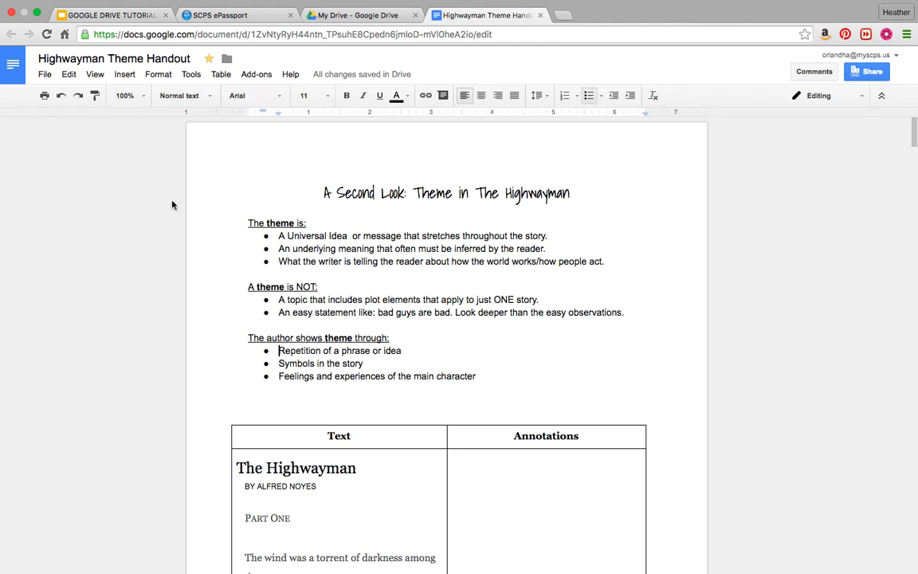
pyautogui.click(327, 96)
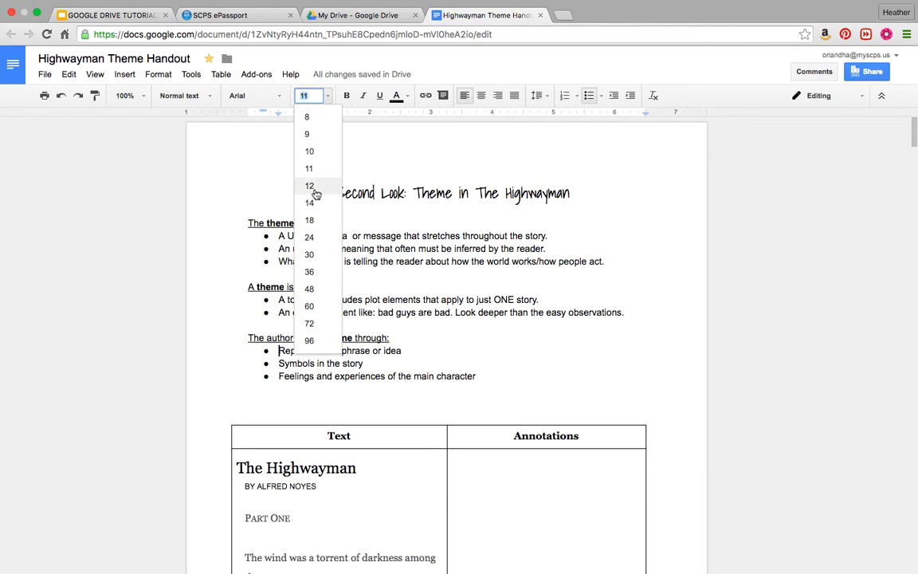
pyautogui.click(236, 226)
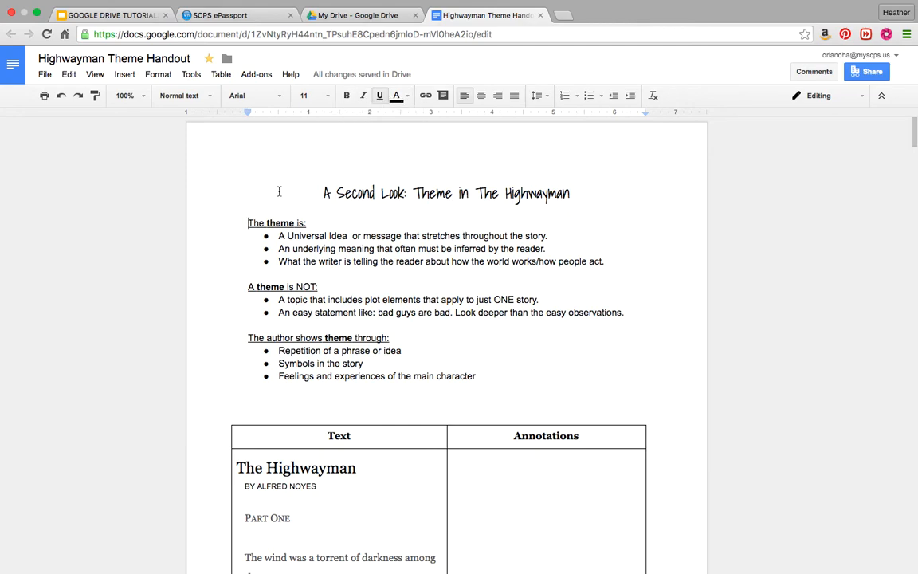
# Try bold, italic and underline on the title, colour it green, then return it to black.
pyautogui.moveTo(319, 190); pyautogui.dragTo(615, 189)
pyautogui.click(346, 96)
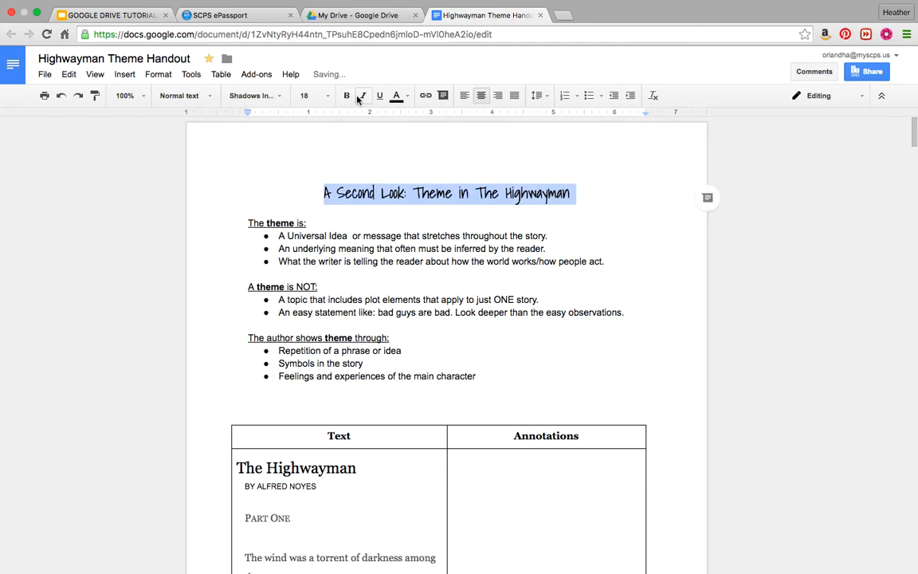
pyautogui.click(363, 96)
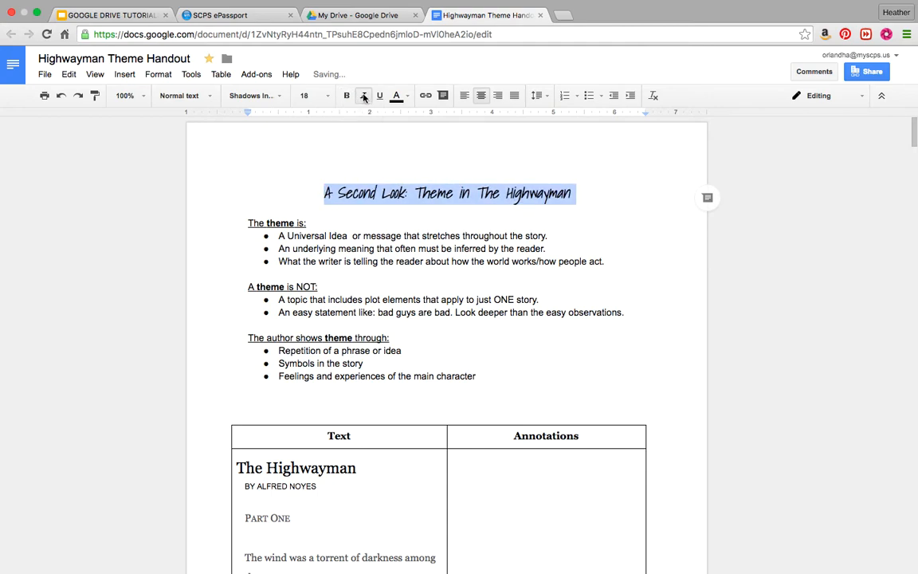
pyautogui.click(365, 97)
pyautogui.click(382, 98)
pyautogui.click(383, 99)
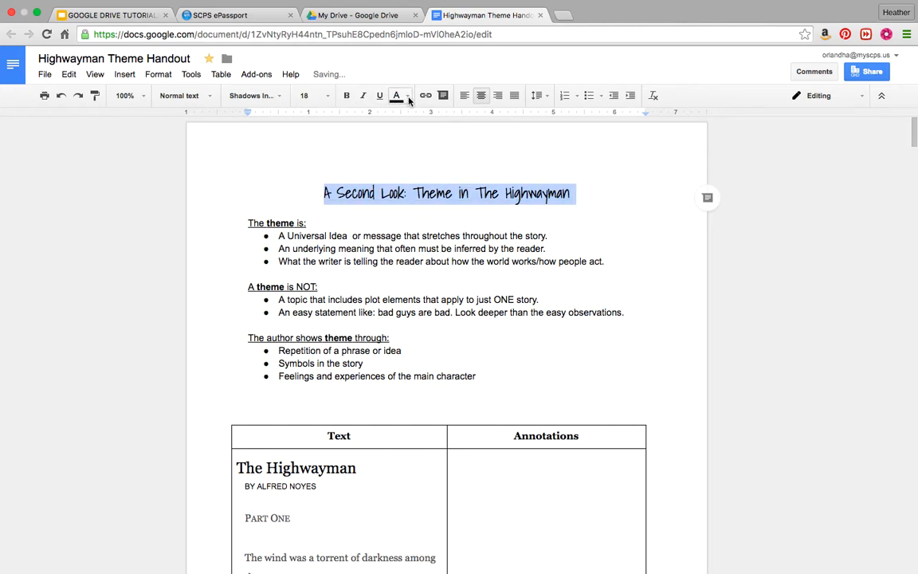
pyautogui.click(400, 97)
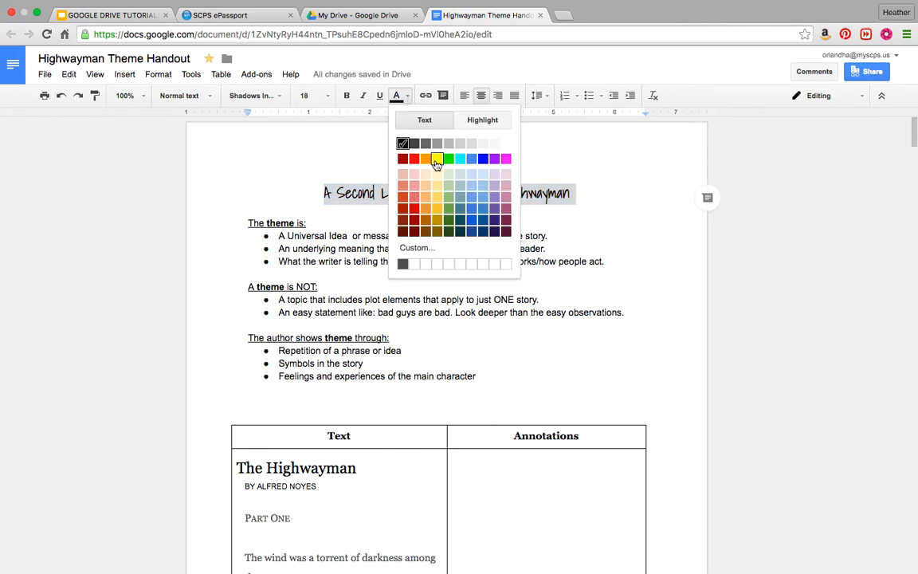
pyautogui.click(449, 159)
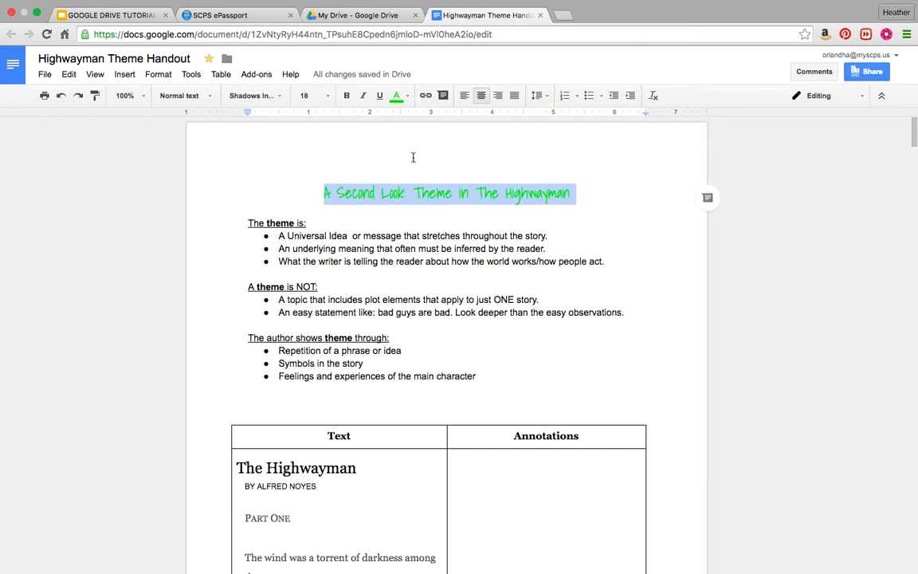
pyautogui.click(397, 95)
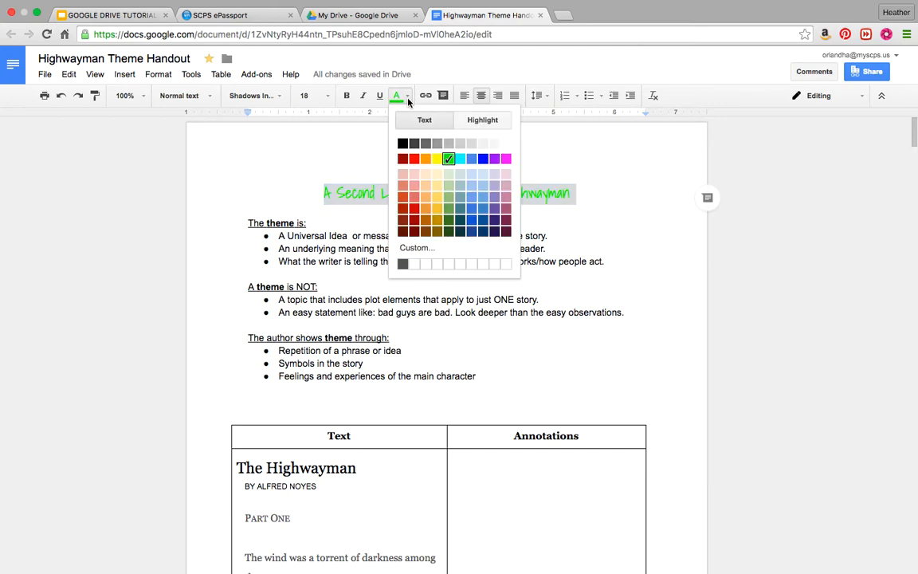
pyautogui.click(403, 143)
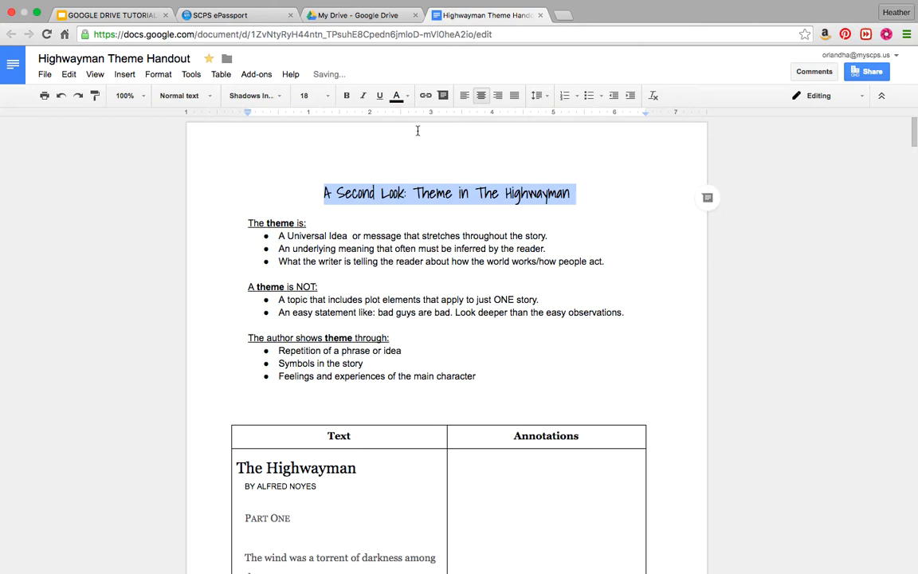
# Give the title a yellow highlight colour.
pyautogui.click(408, 96)
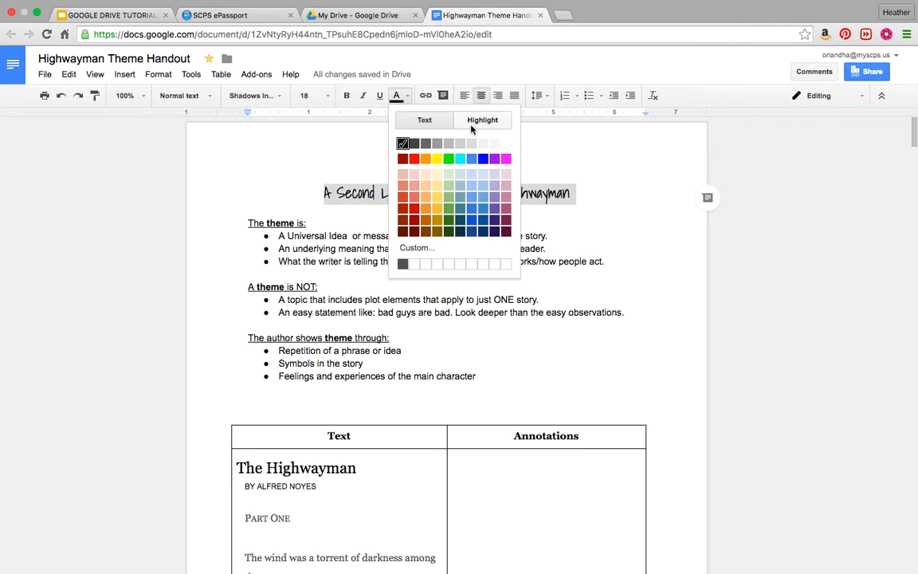
pyautogui.click(396, 96)
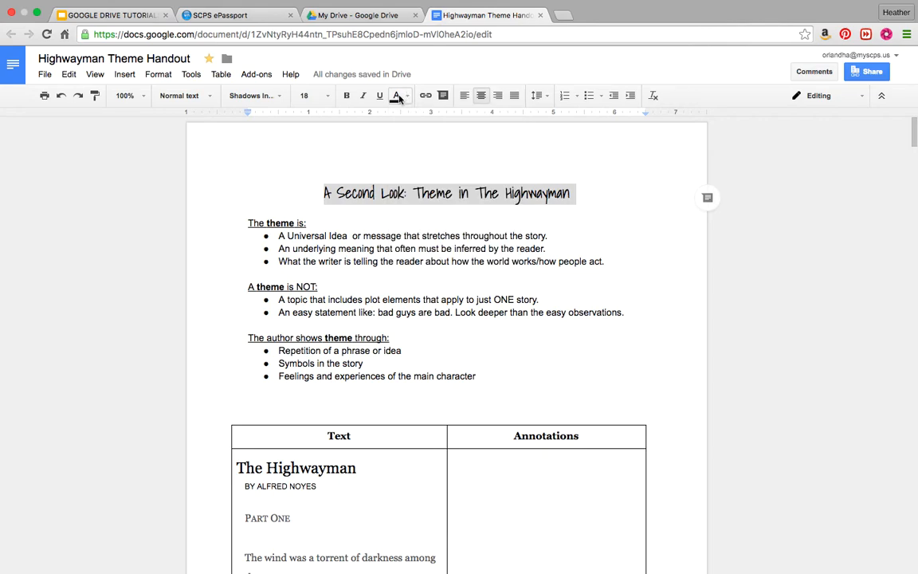
pyautogui.click(408, 97)
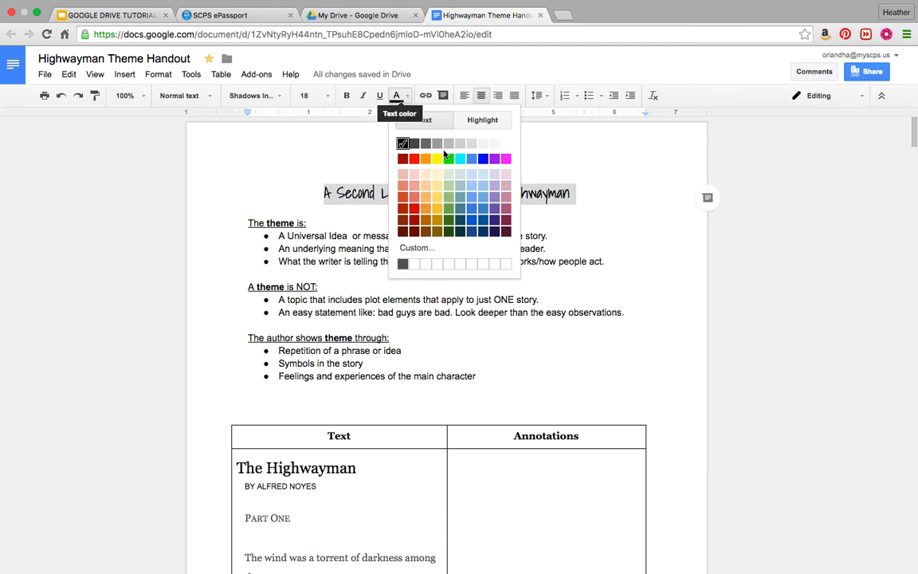
pyautogui.click(487, 121)
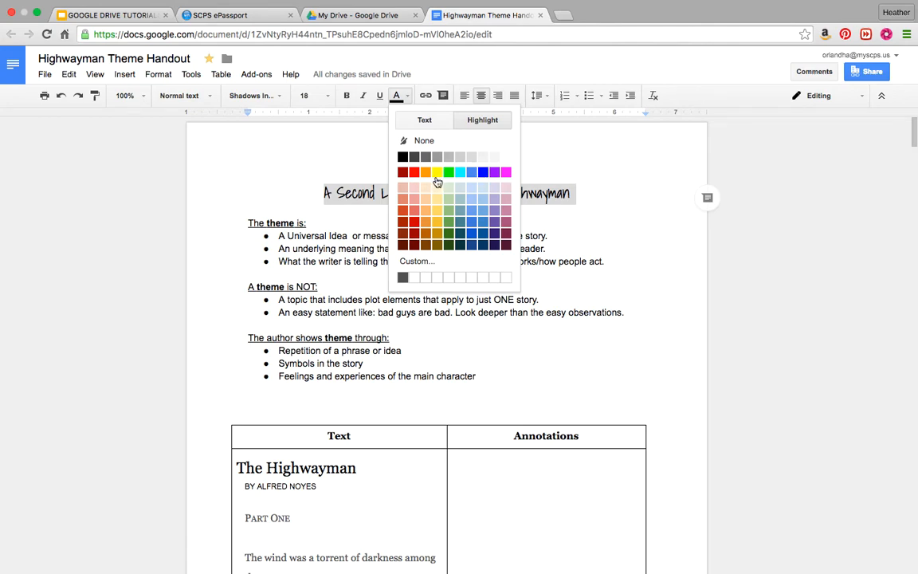
pyautogui.click(437, 173)
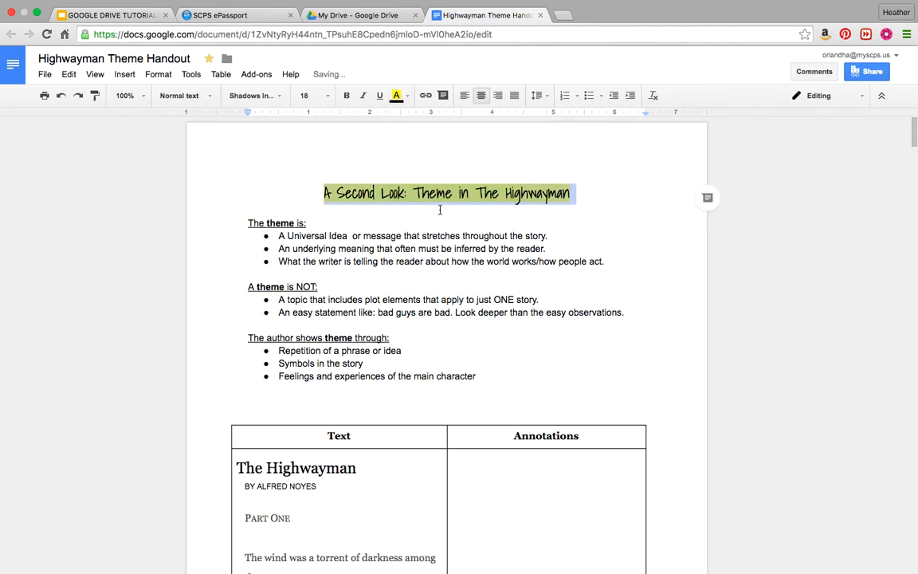
pyautogui.click(439, 209)
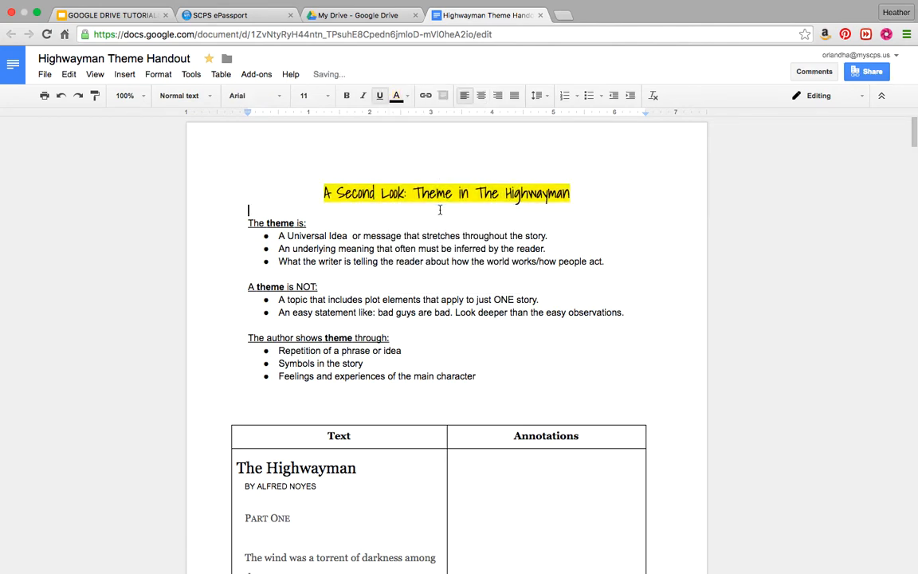
# Undo the title's yellow highlight, then reselect the title text without its trailing space.
pyautogui.click(407, 98)
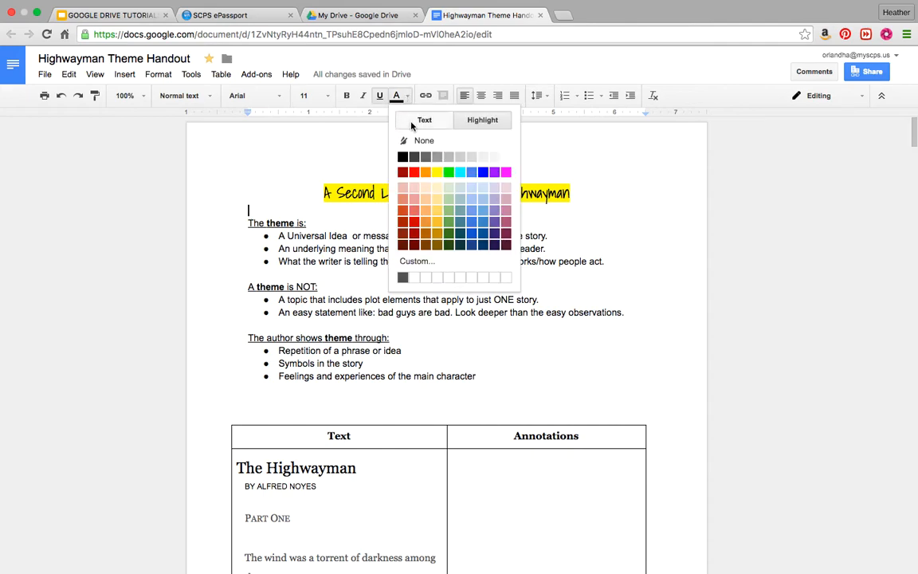
pyautogui.click(573, 172)
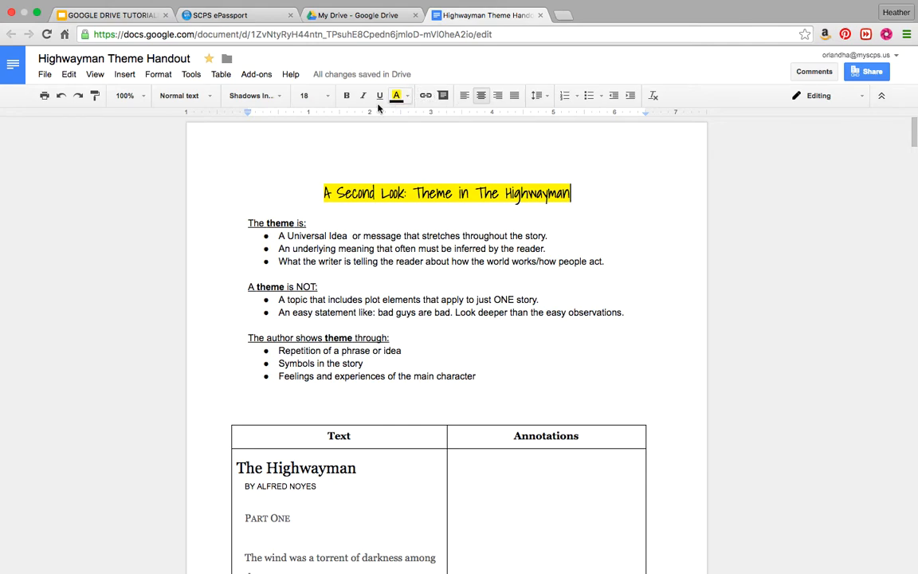
pyautogui.click(60, 95)
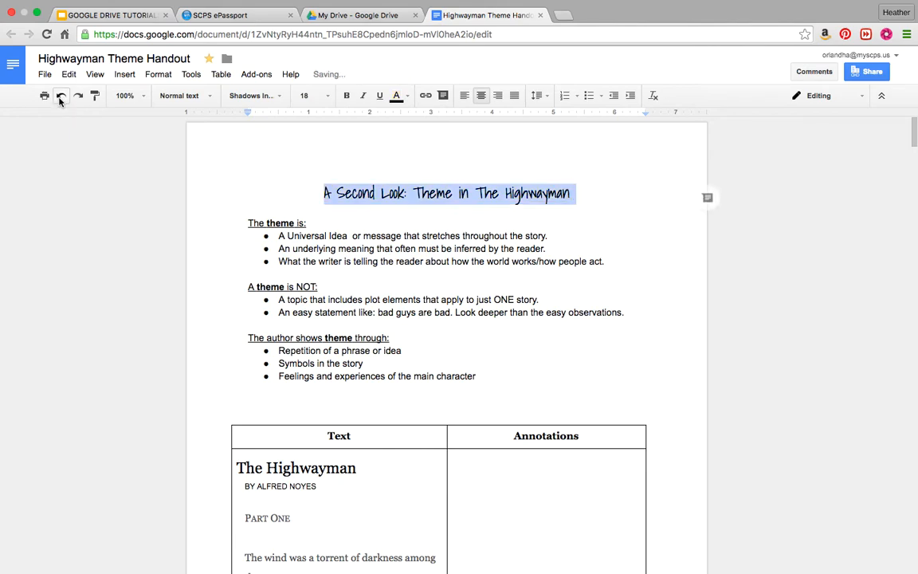
pyautogui.click(388, 318)
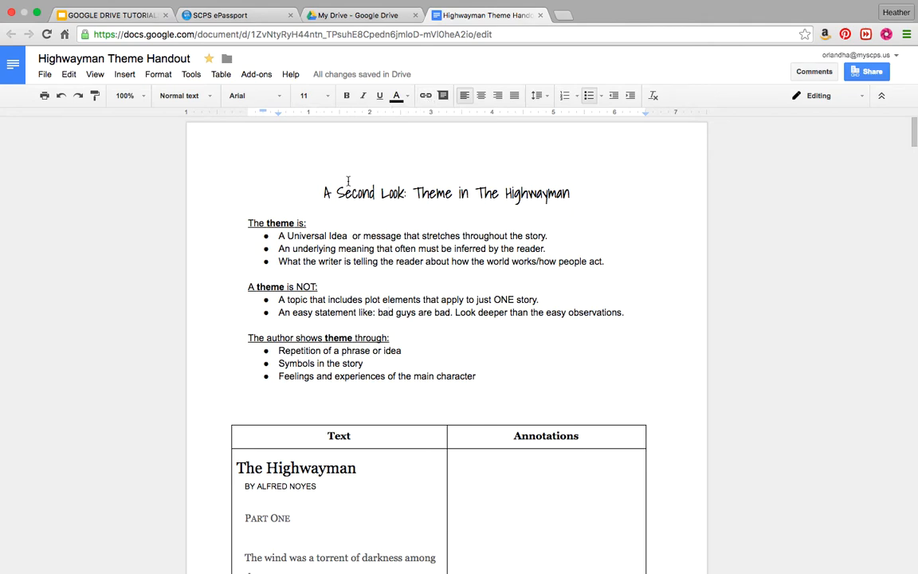
pyautogui.moveTo(321, 193); pyautogui.dragTo(579, 184)
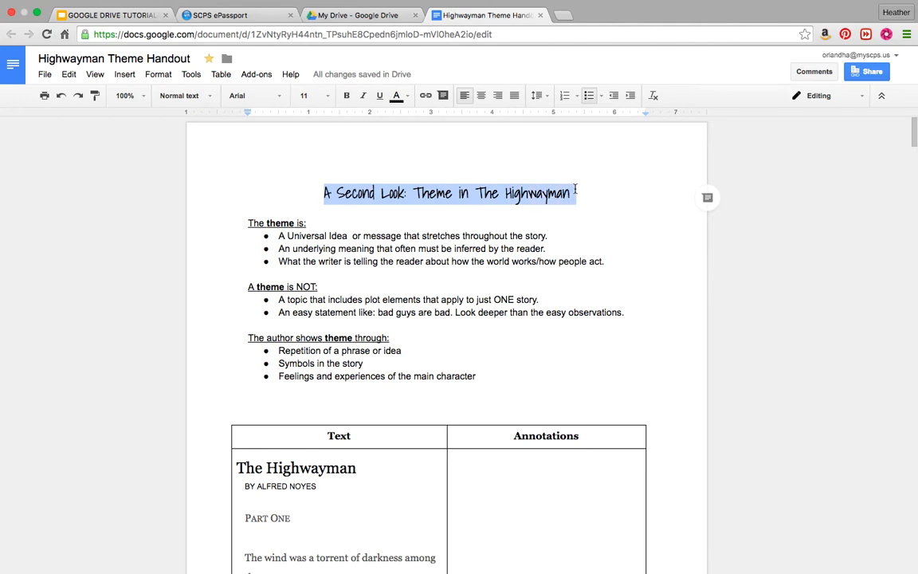
pyautogui.moveTo(574, 190); pyautogui.dragTo(572, 191)
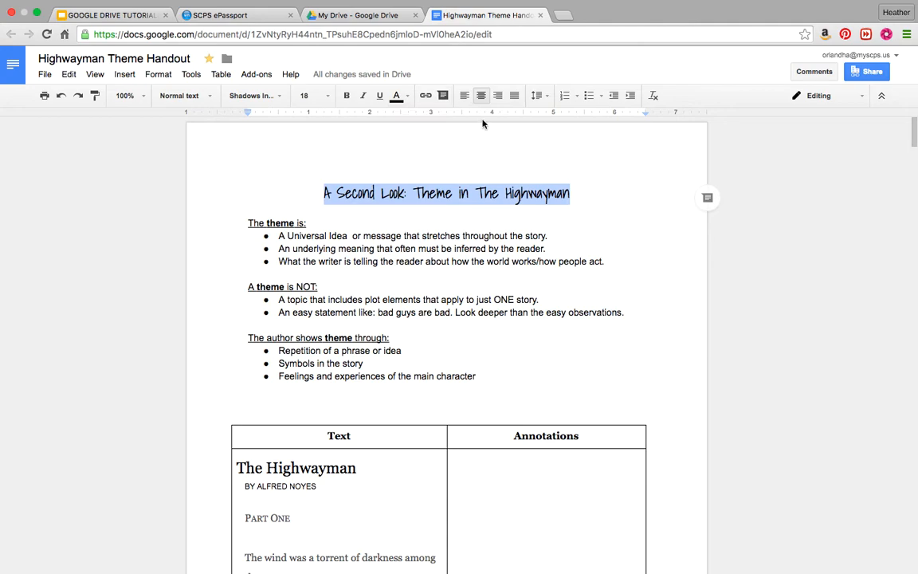
# Post the comment 'This is a comment!' on the selected title.
pyautogui.click(443, 97)
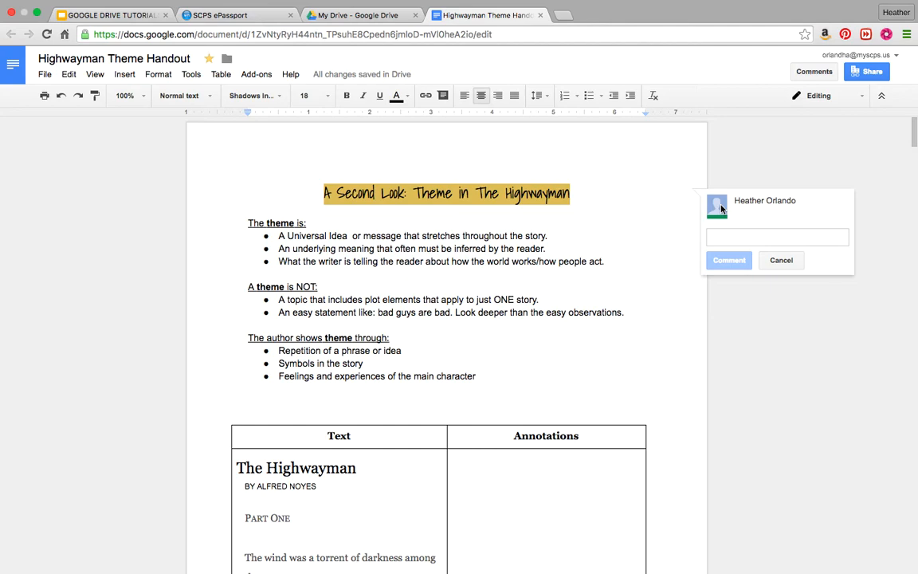
pyautogui.write('This is ')
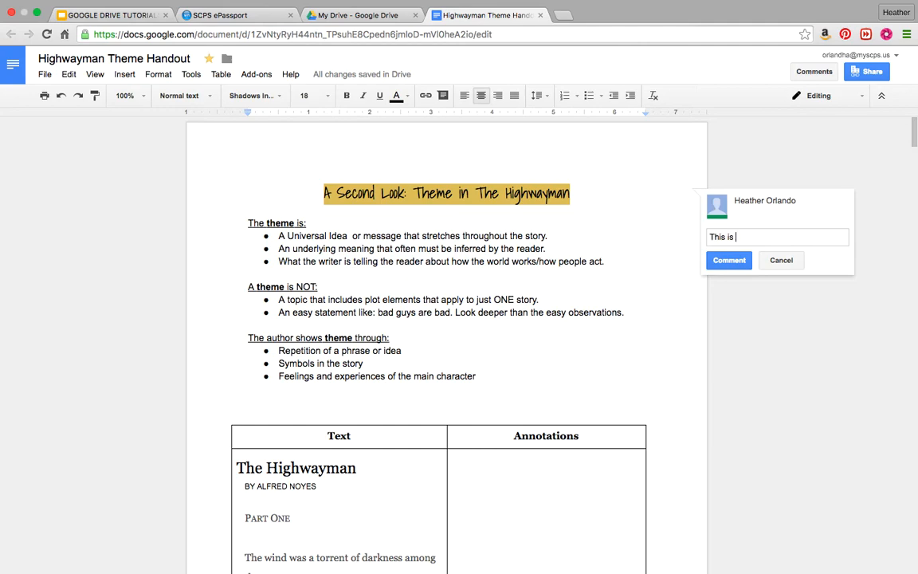
pyautogui.write('a comment!')
pyautogui.click(729, 260)
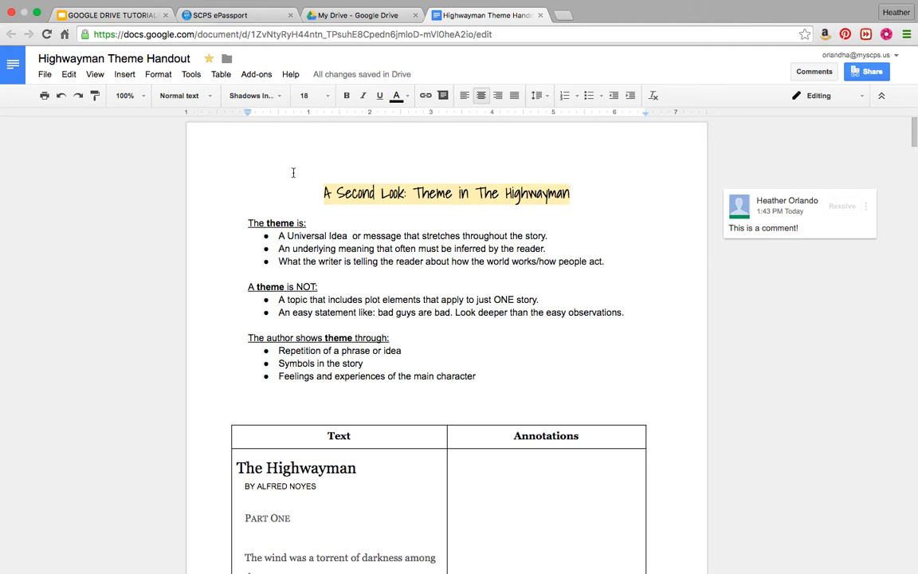
# Cycle the title through left, right and justified alignment, recentre it, and show line spacing options.
pyautogui.moveTo(322, 192); pyautogui.dragTo(598, 200)
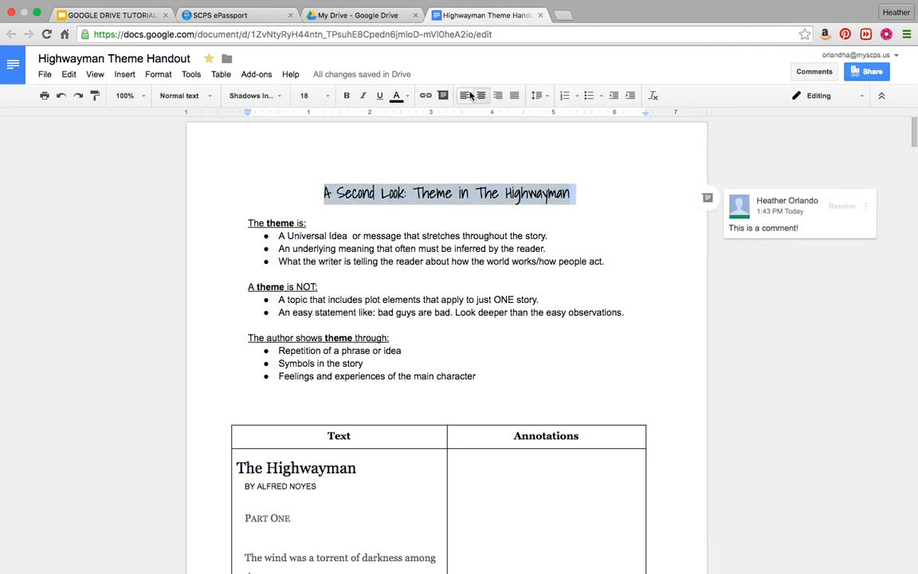
pyautogui.click(466, 95)
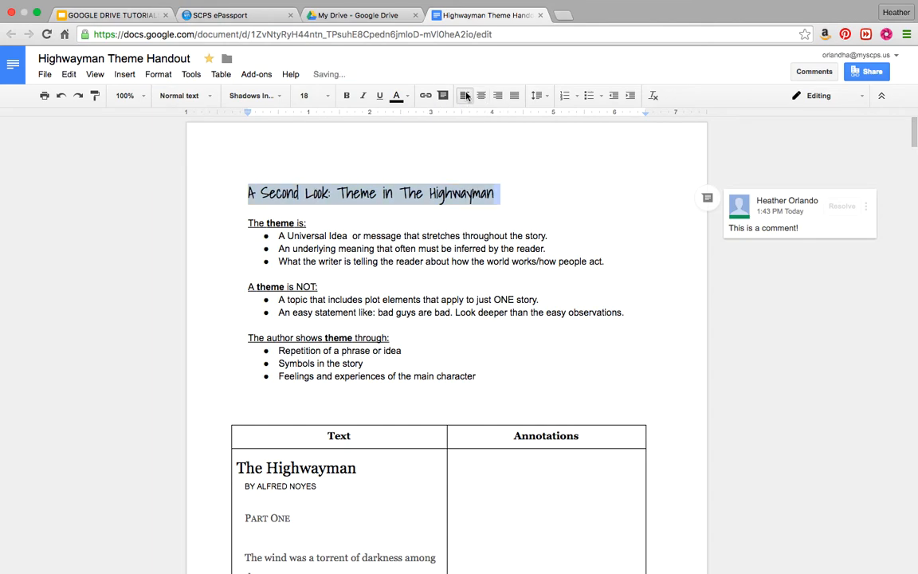
pyautogui.click(481, 95)
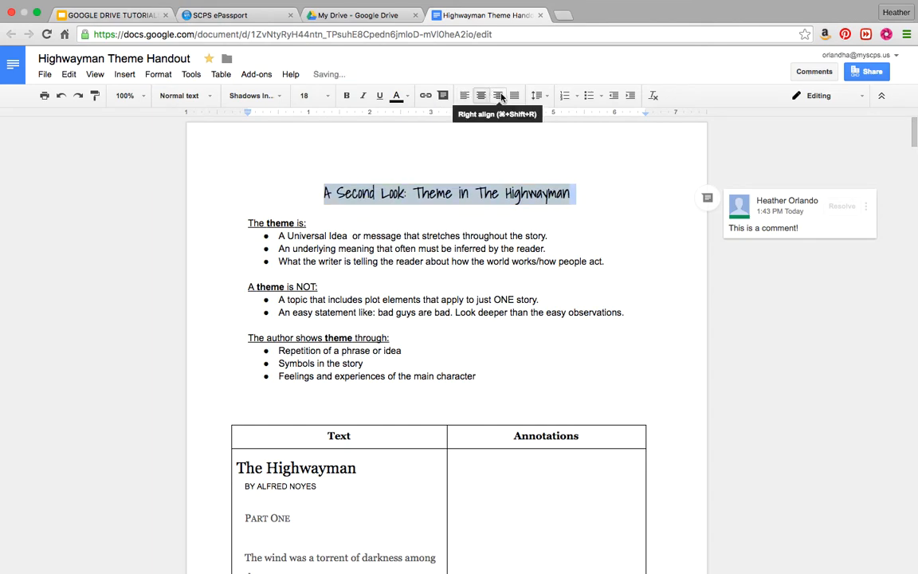
pyautogui.click(499, 96)
pyautogui.click(481, 95)
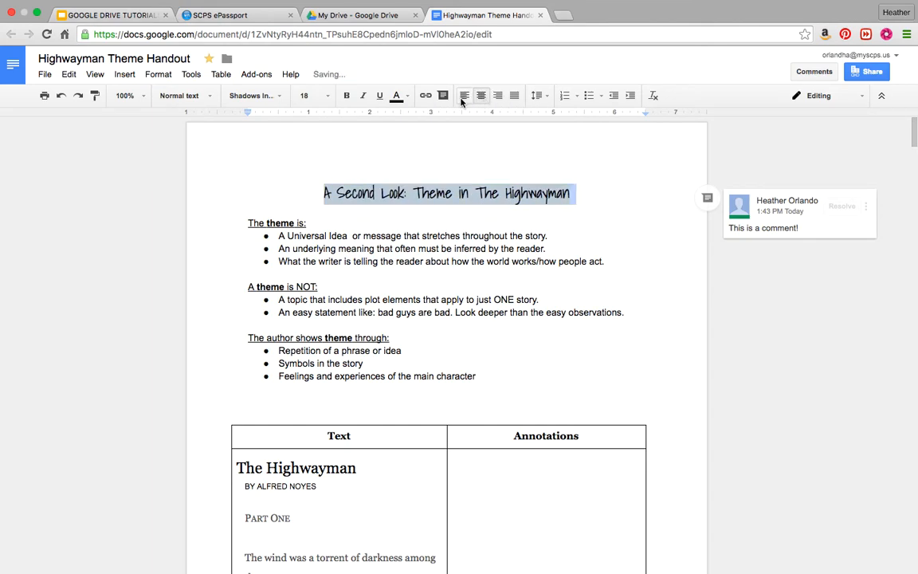
pyautogui.click(464, 96)
pyautogui.click(481, 96)
pyautogui.click(498, 95)
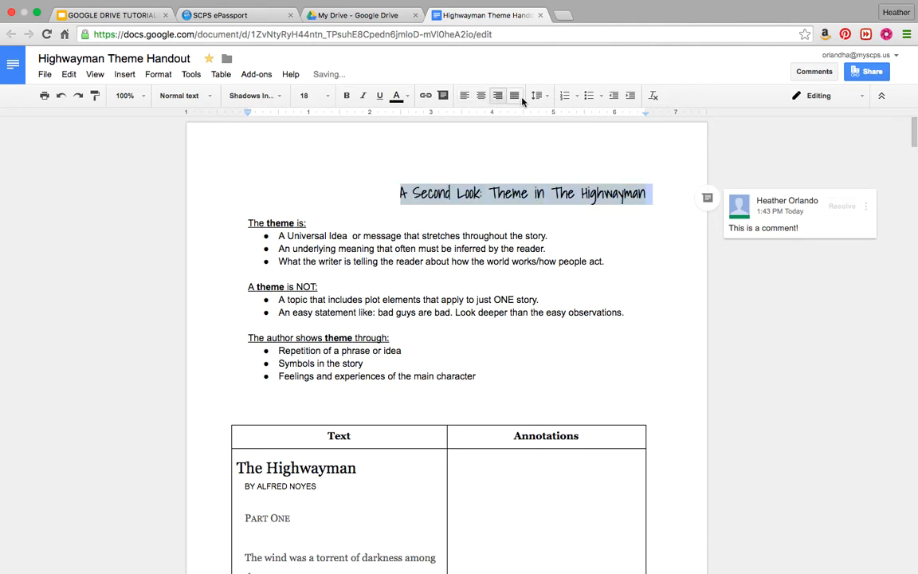
pyautogui.click(515, 95)
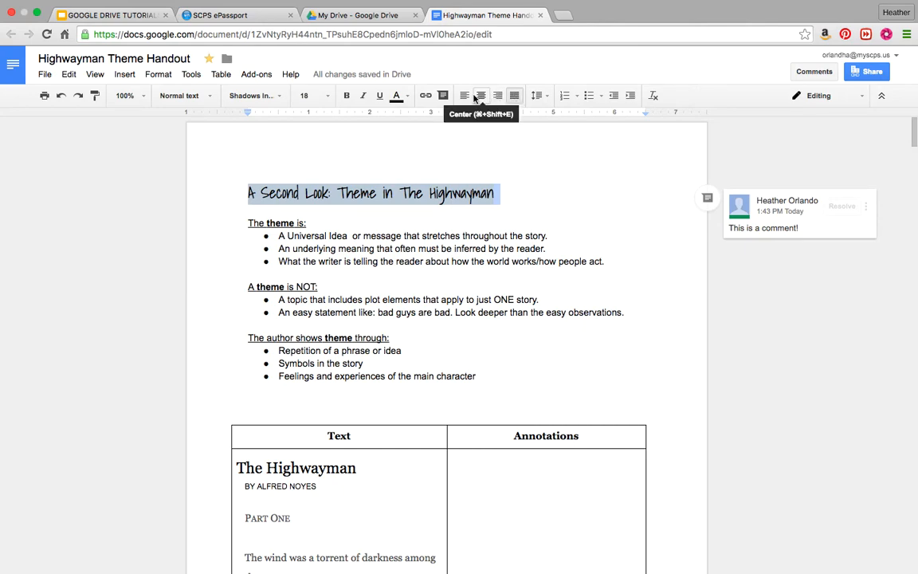
pyautogui.click(480, 96)
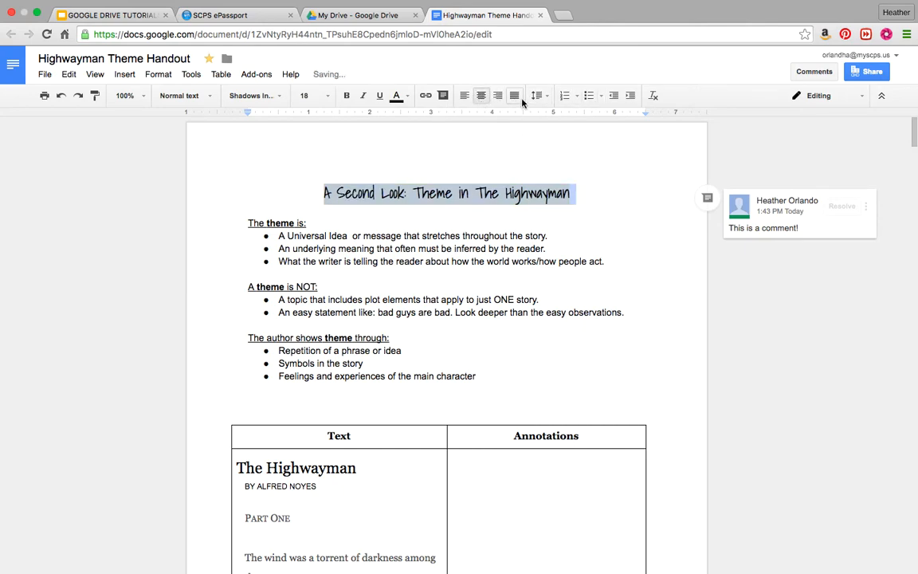
pyautogui.click(547, 97)
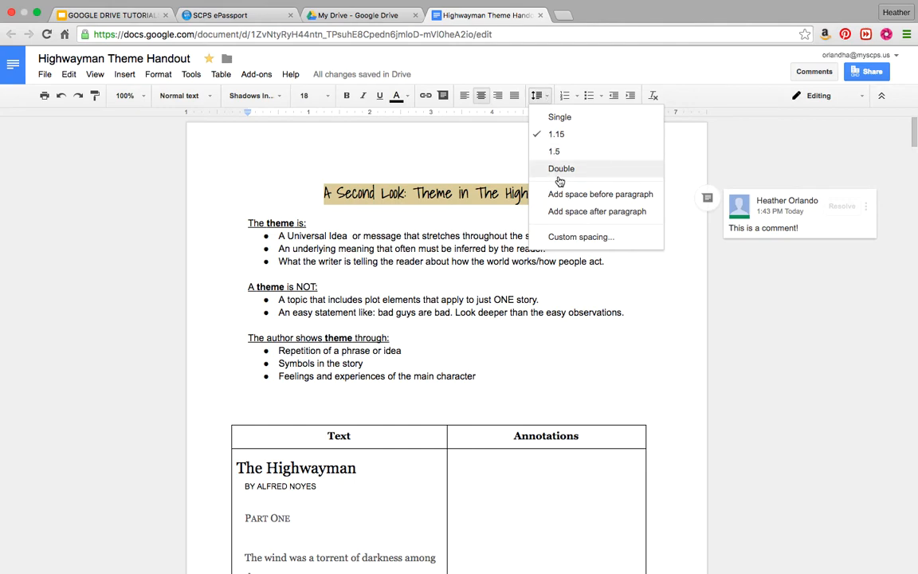
# Set the title's line spacing to Double and place the cursor on the empty line below.
pyautogui.click(563, 170)
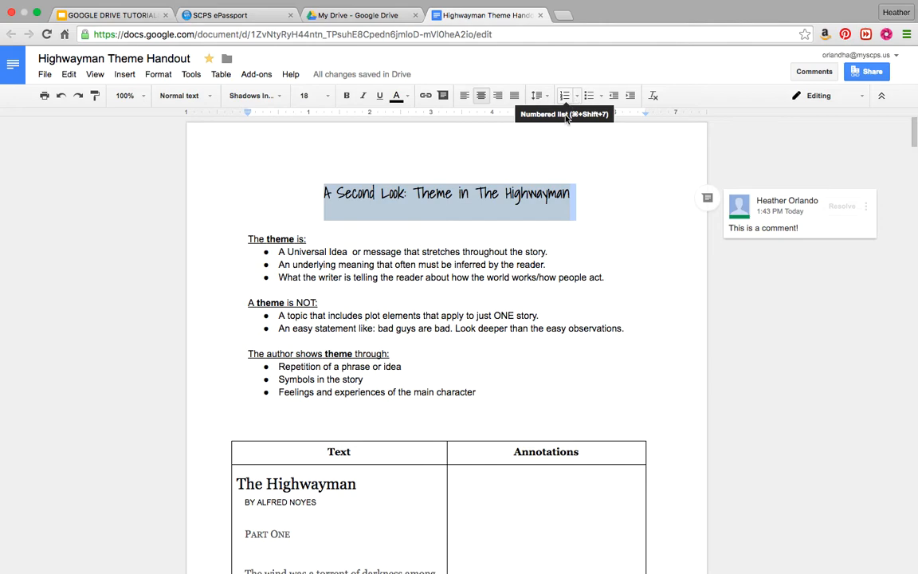
pyautogui.click(309, 339)
pyautogui.click(254, 417)
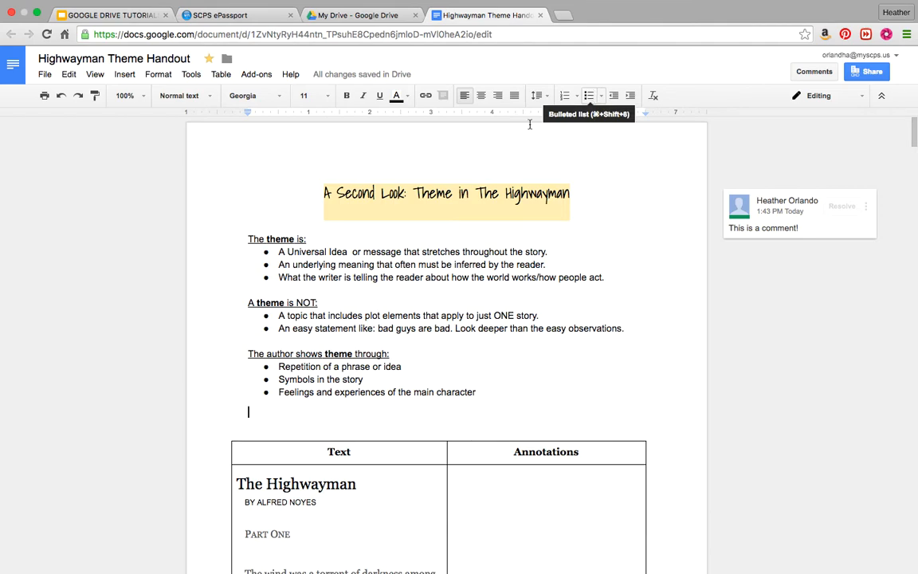
pyautogui.click(203, 404)
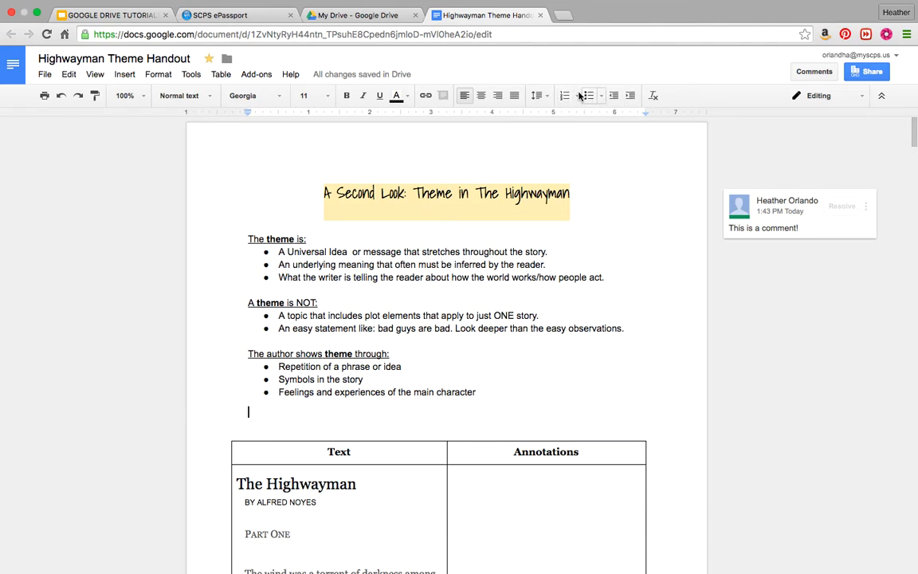
pyautogui.click(564, 97)
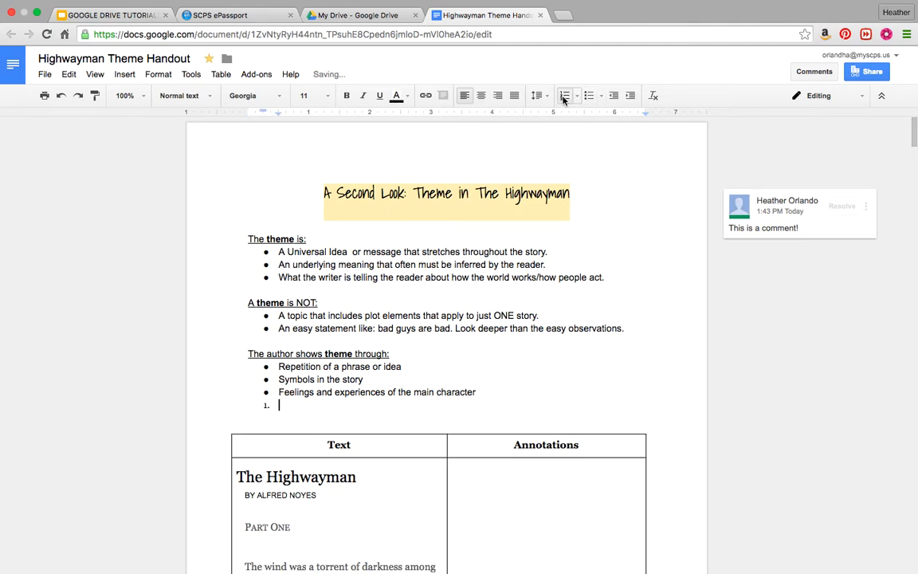
pyautogui.click(562, 96)
pyautogui.click(593, 97)
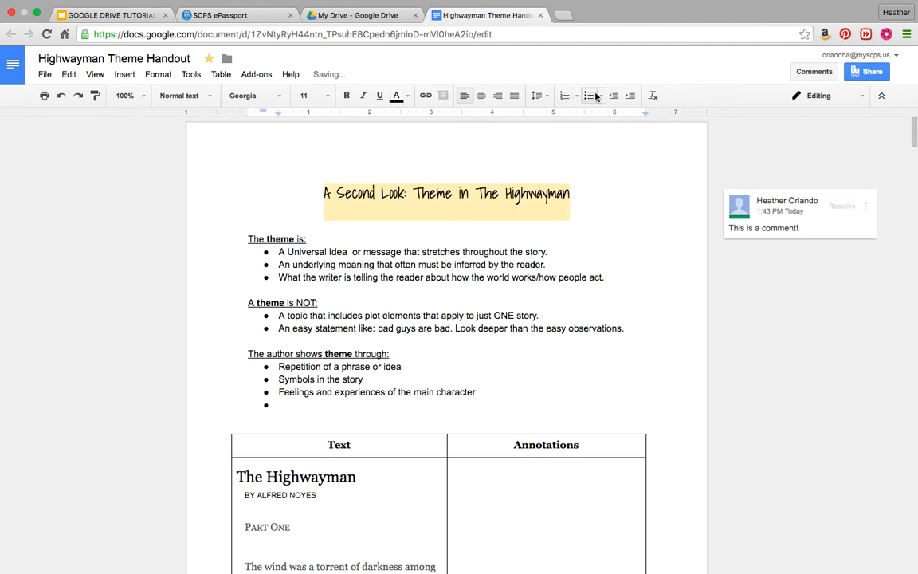
pyautogui.click(594, 96)
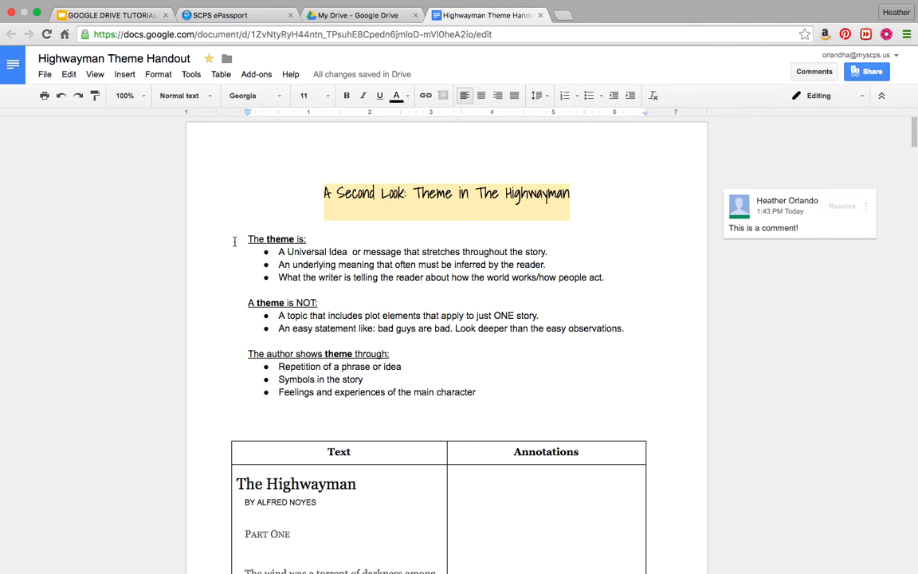
# Insert a practice paragraph of random letters above 'The theme is:'.
pyautogui.click(238, 240)
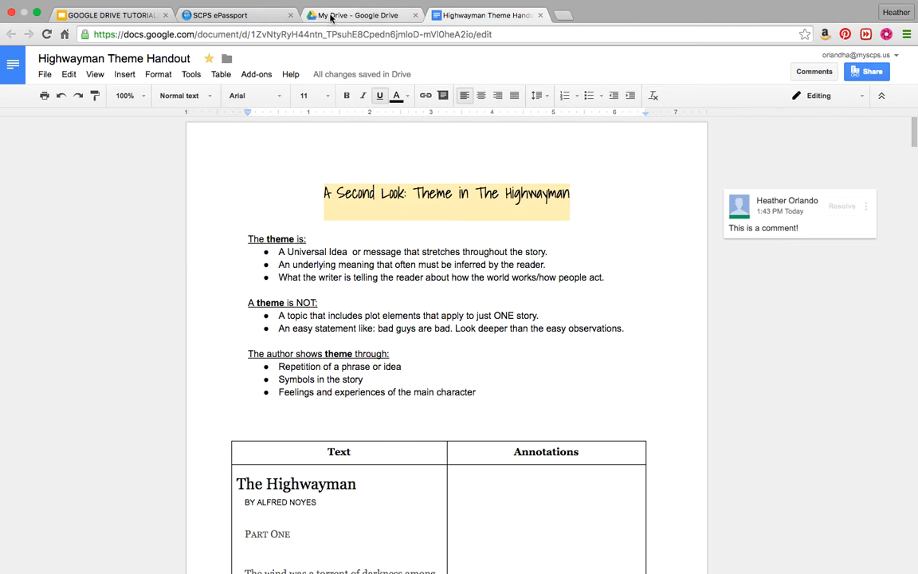
pyautogui.press('Return')
pyautogui.press('Return')
pyautogui.press('Return')
pyautogui.press('Return')
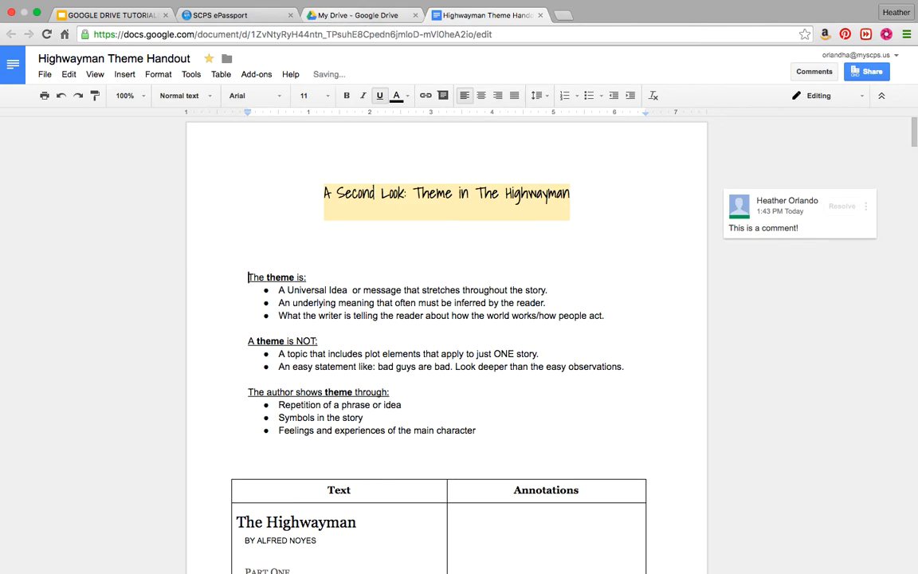
pyautogui.press('Up')
pyautogui.press('Up')
pyautogui.press('Up')
pyautogui.press('Up')
pyautogui.write('slkfjlsdkfjsldkfjsldkfjlskdjflskdjfl')
pyautogui.write('sldfkjsldkjflskdjflskjdflskjdflskjdflskjdf')
pyautogui.write('lskjdflskjdflskjdflksjdlfkjsldkfjlskdjflskjdfls')
pyautogui.write('kjdflsjkdflskjdflskjdflskjdflskjdflkjsldfkjslkjdflsjdflsk')
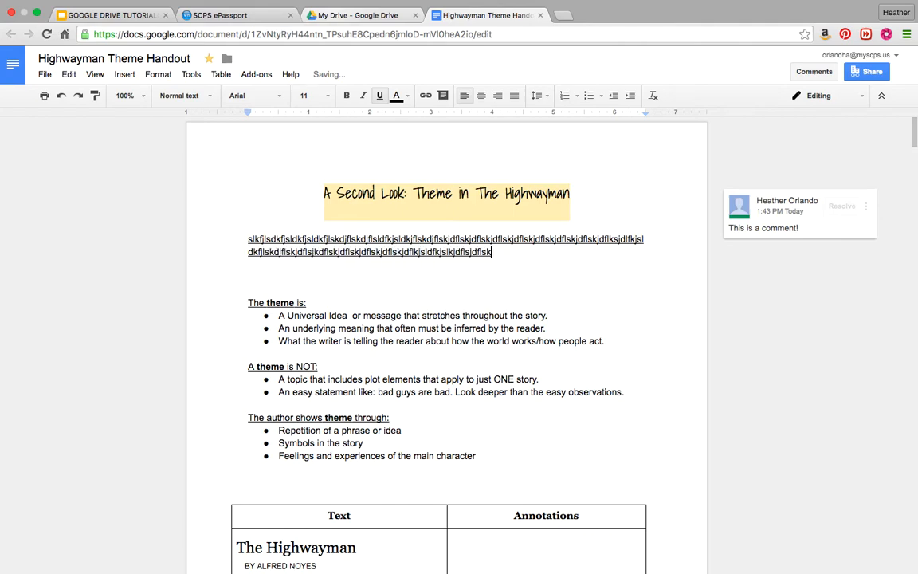
pyautogui.write('jdflsjdlfjsldjfsldkjflsdkjflskdjflsdkjflsdkjfl')
pyautogui.press('BackSpace')
pyautogui.press('BackSpace')
pyautogui.press('BackSpace')
pyautogui.press('BackSpace')
pyautogui.press('BackSpace')
pyautogui.press('BackSpace')
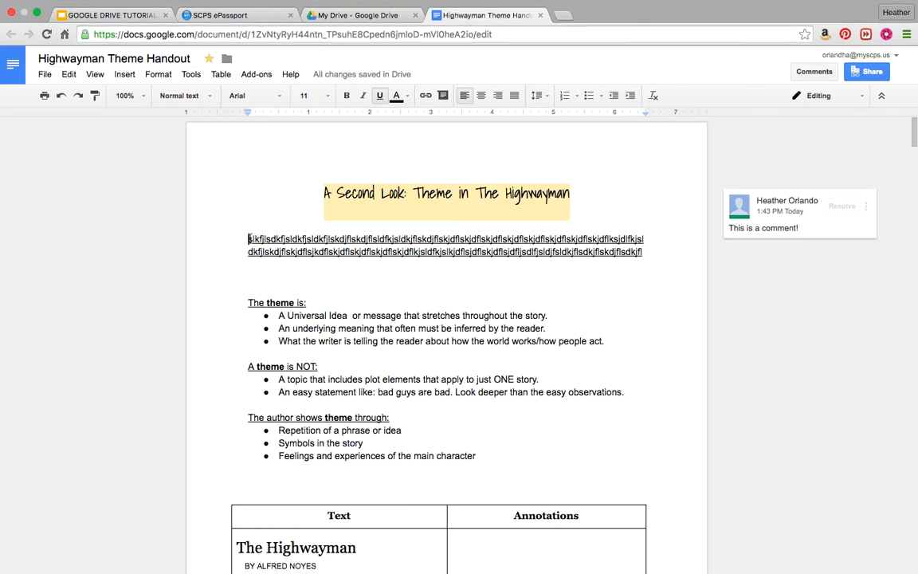
# Indent the practice paragraph with Tab and the indent buttons, then delete it.
pyautogui.click(248, 239)
pyautogui.press('Tab')
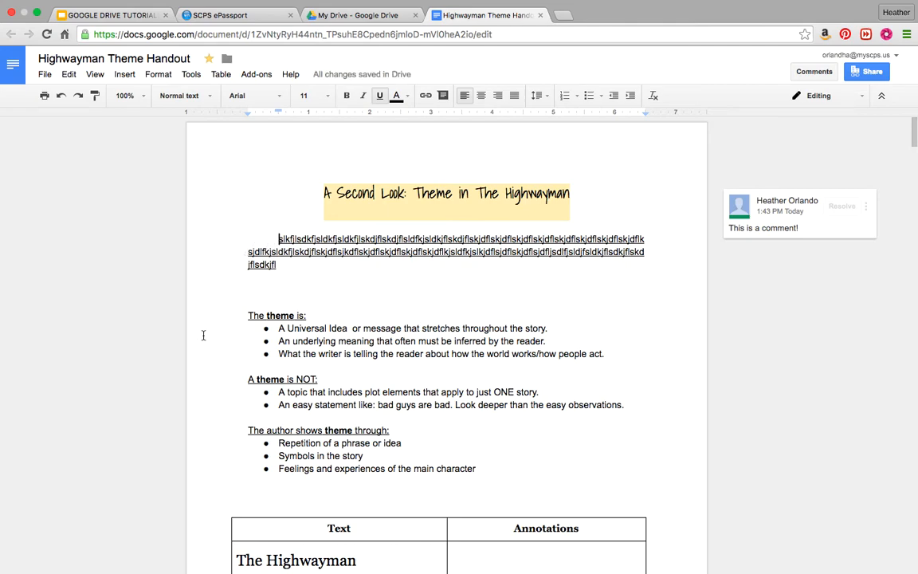
pyautogui.doubleClick(630, 96)
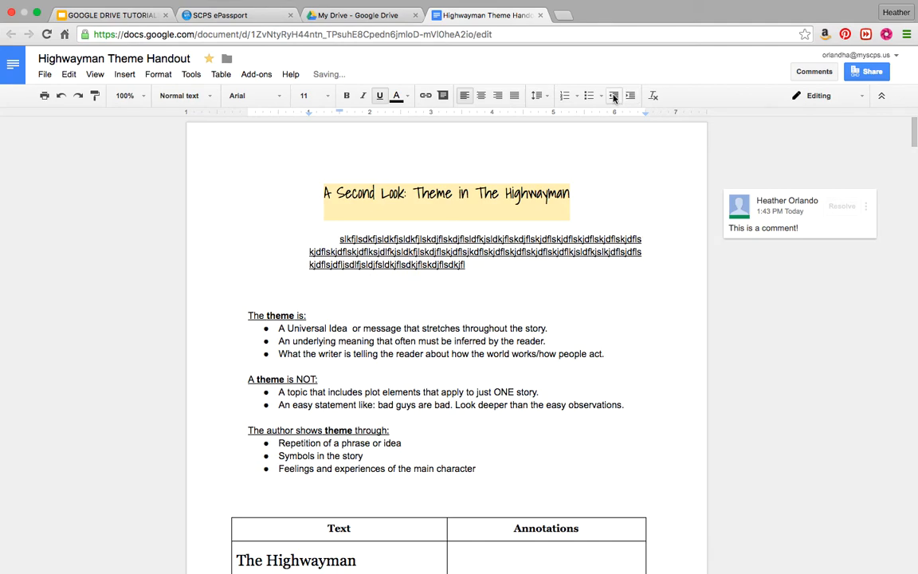
pyautogui.click(612, 96)
pyautogui.click(612, 95)
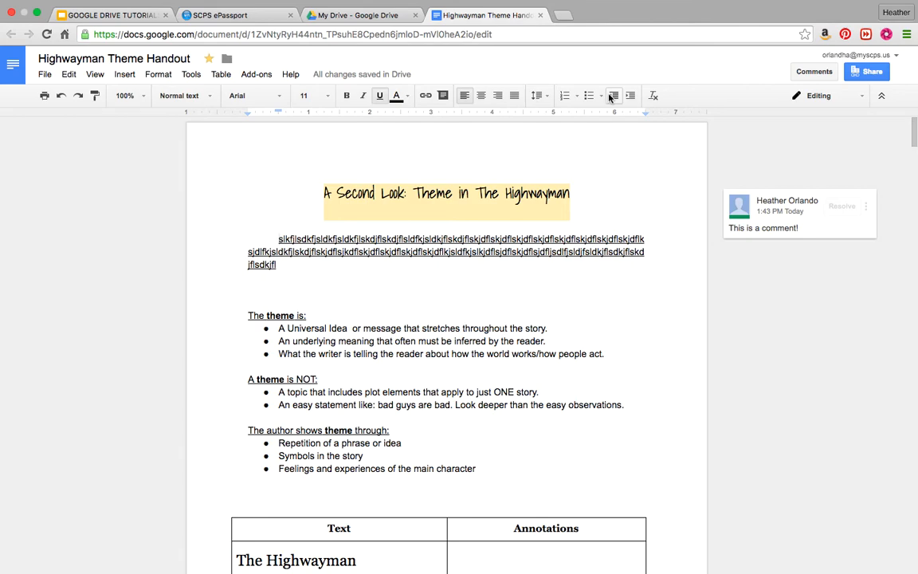
pyautogui.moveTo(249, 279); pyautogui.dragTo(247, 234)
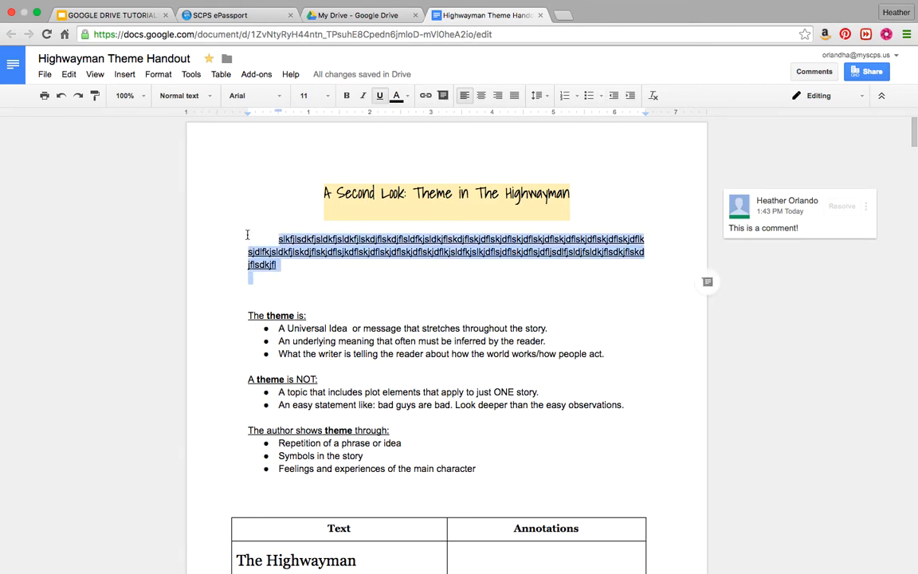
pyautogui.press('BackSpace')
pyautogui.press('BackSpace')
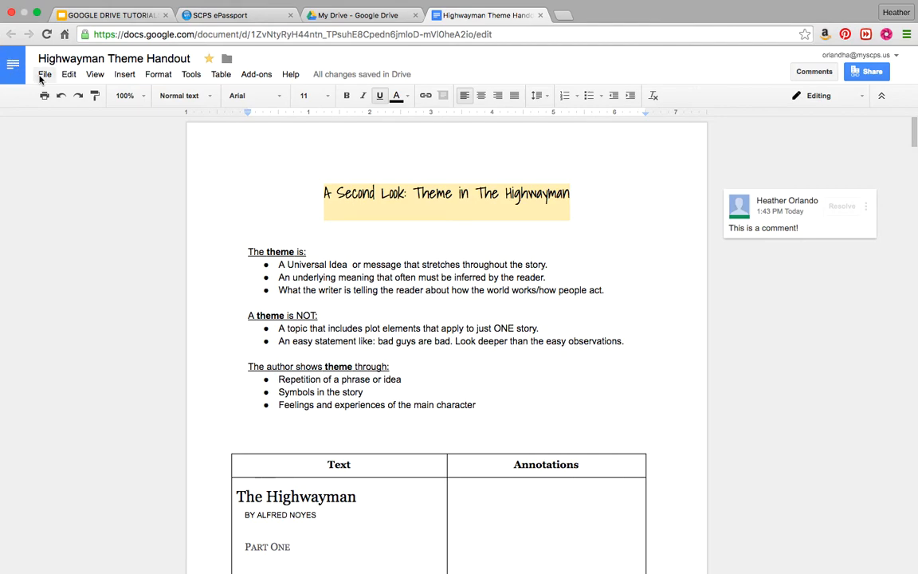
# Choose See revision history from the File menu.
pyautogui.click(44, 75)
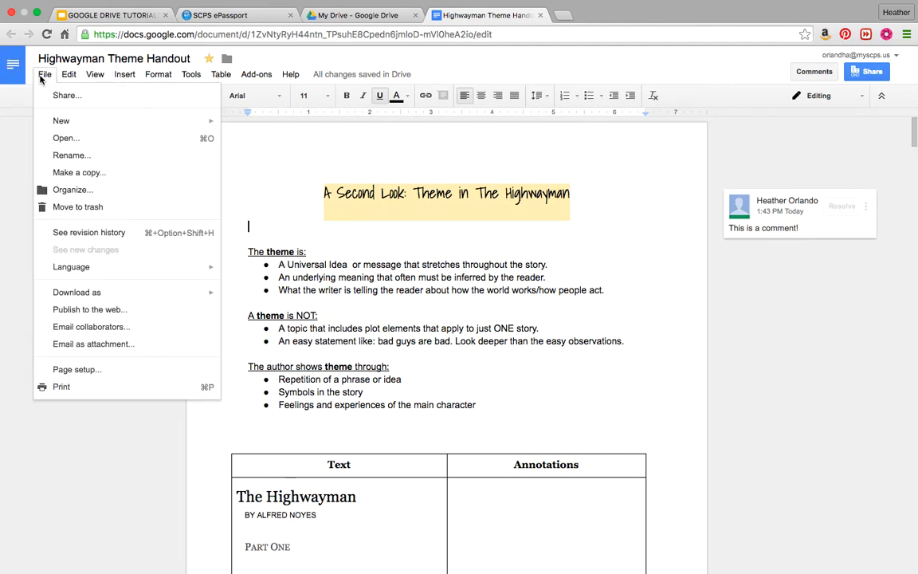
pyautogui.moveTo(54, 123)
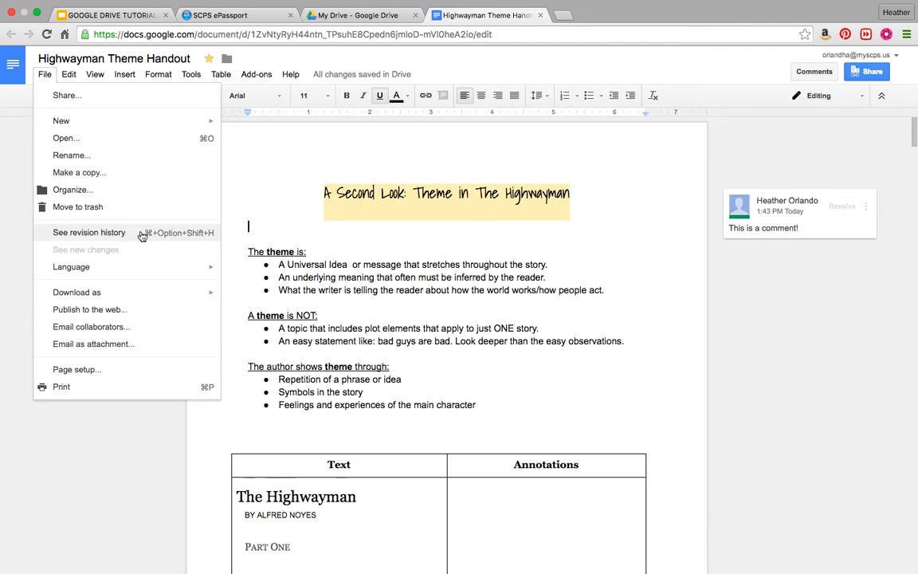
pyautogui.click(67, 234)
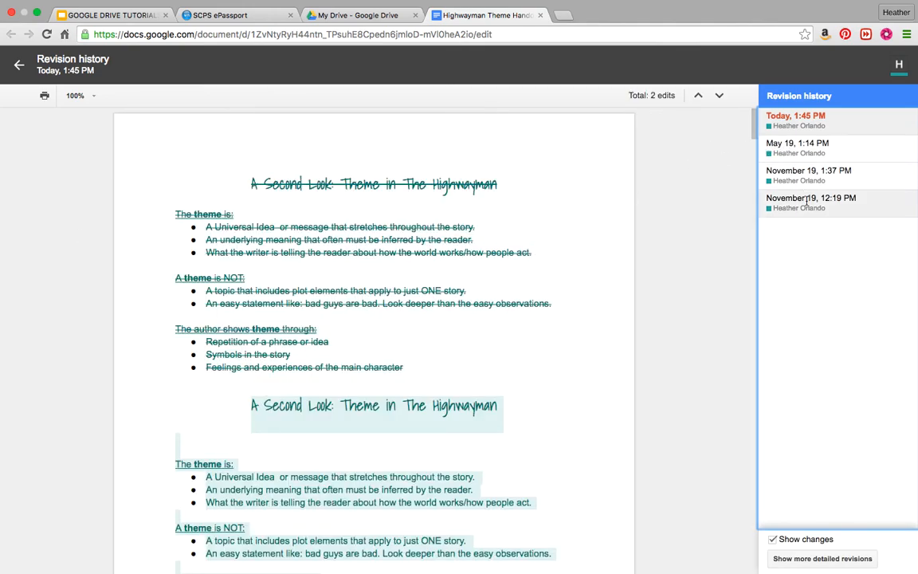
# View the May 19 1:14 PM, November 19 1:37 PM and 12:19 PM versions, then exit history.
pyautogui.click(821, 147)
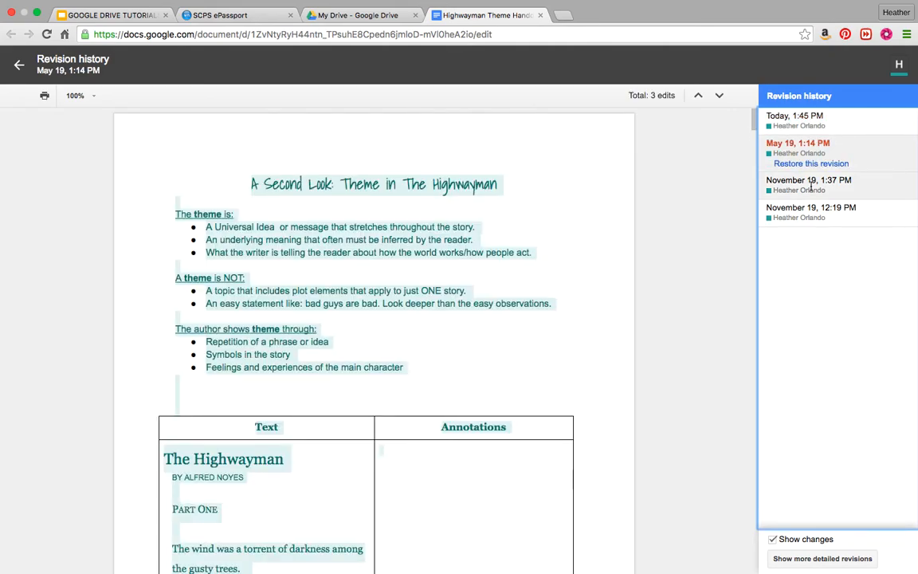
pyautogui.click(811, 185)
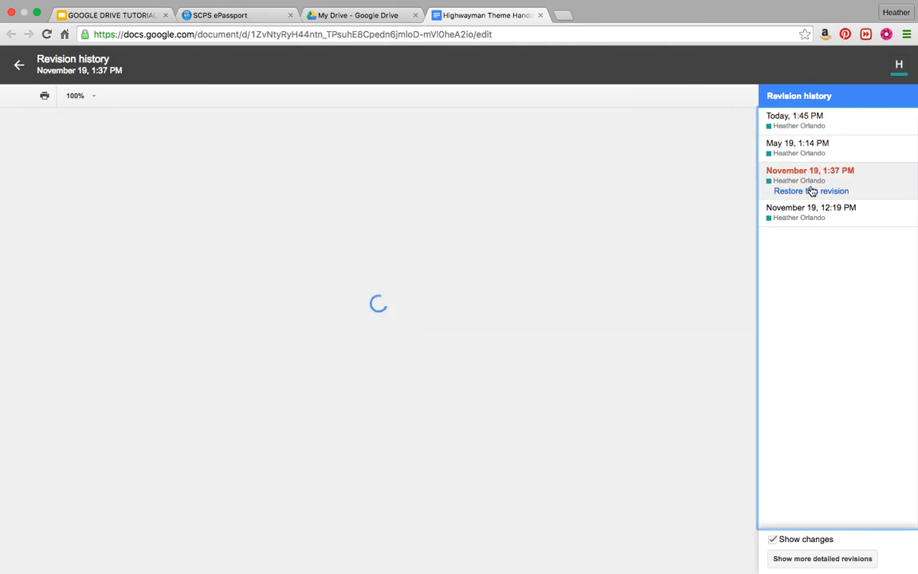
pyautogui.click(808, 212)
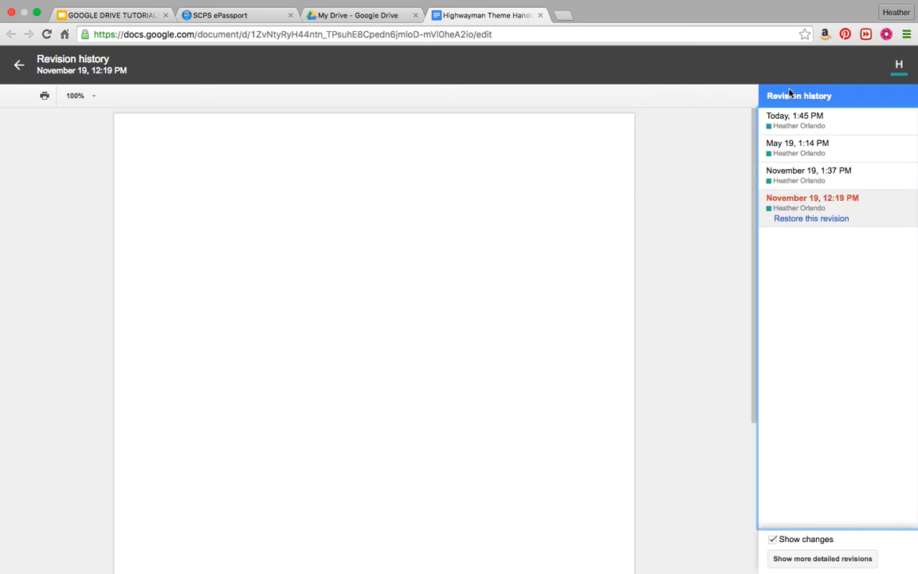
pyautogui.click(783, 121)
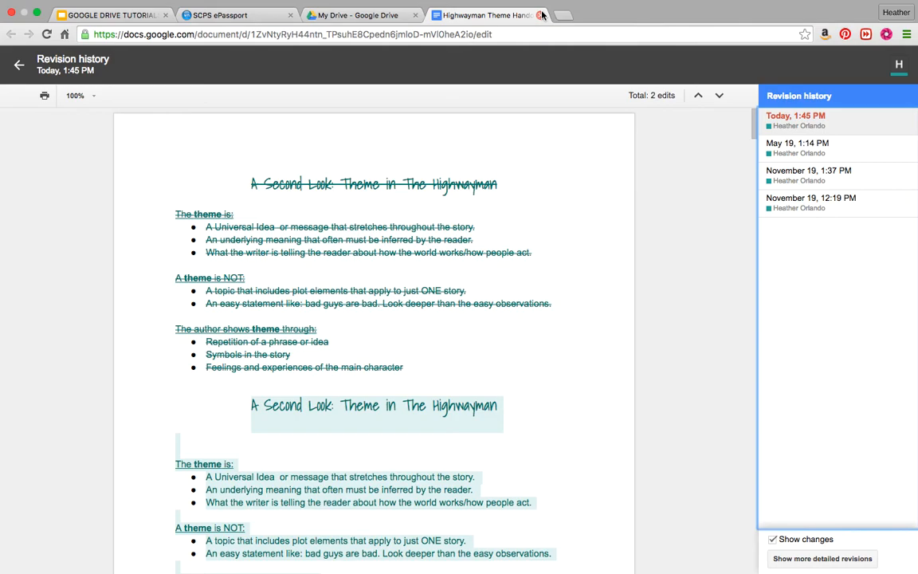
pyautogui.click(19, 65)
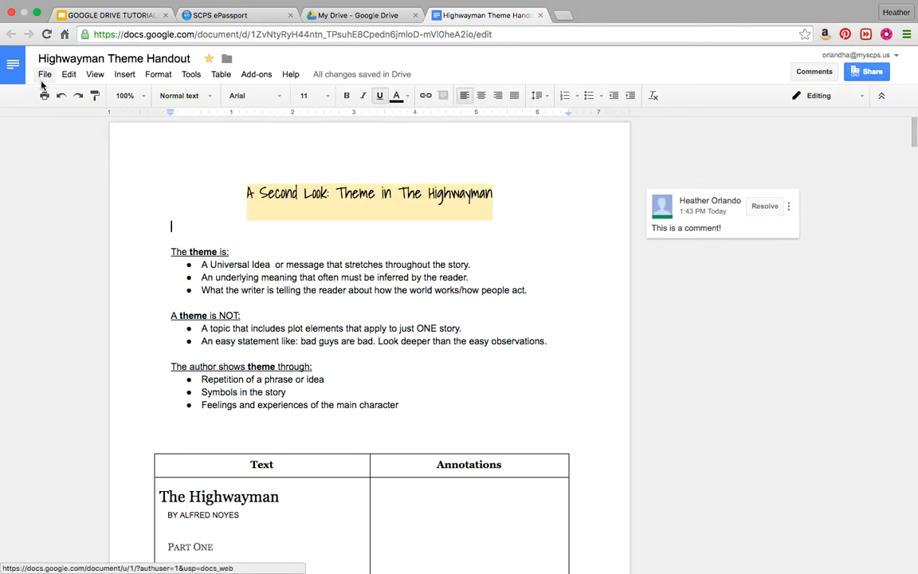
# Browse the File, Edit and View menus.
pyautogui.click(45, 75)
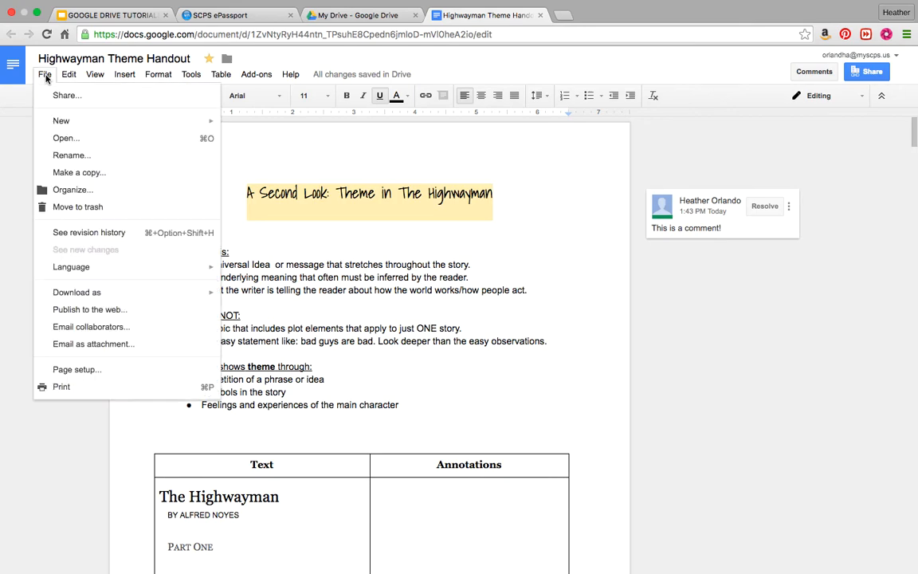
pyautogui.moveTo(68, 80)
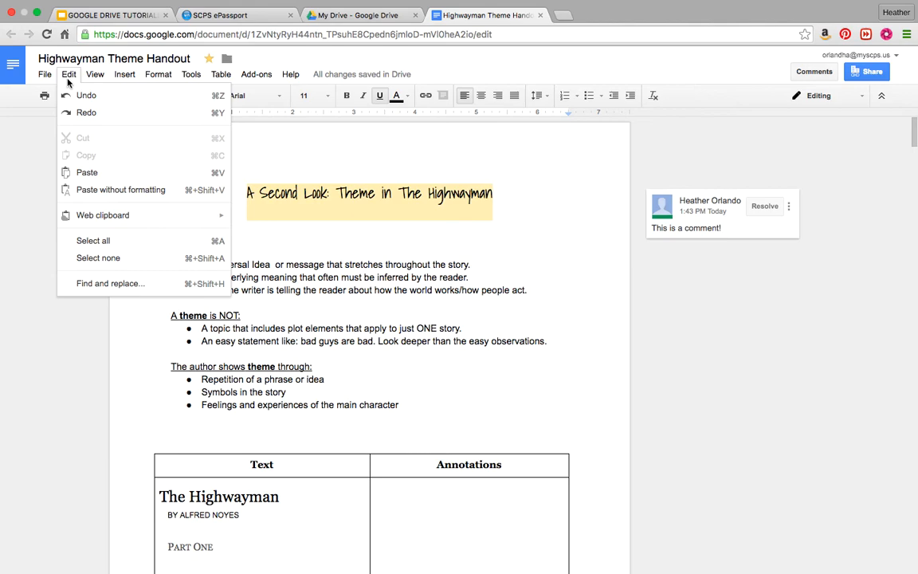